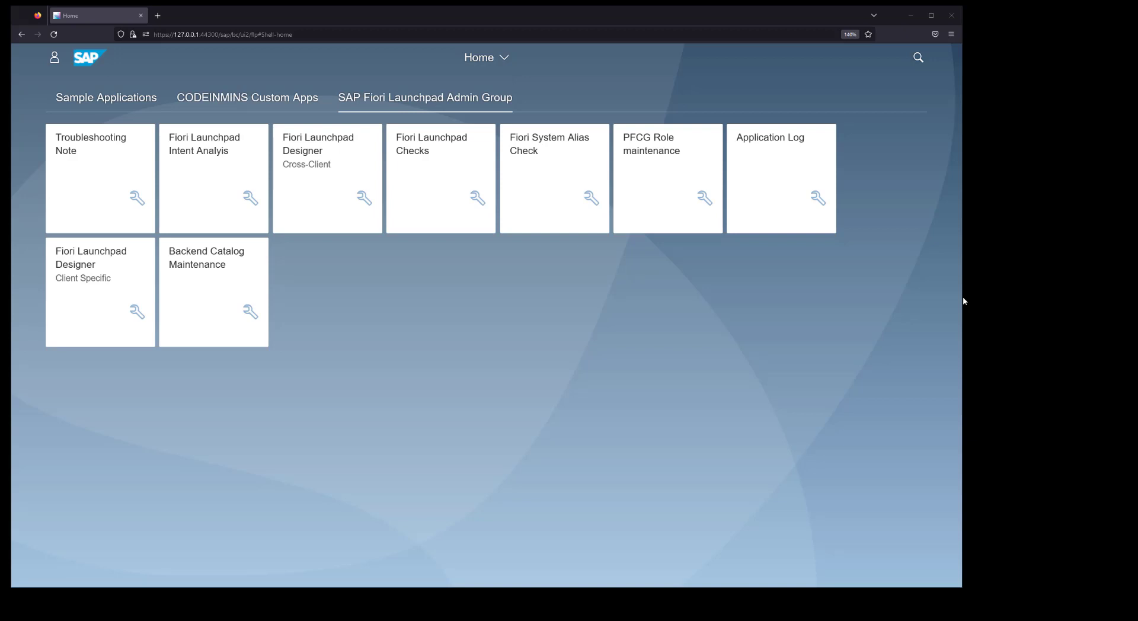
# - Display the CODEINMINS Custom Apps group on the launchpad home page to reveal its Demo Tile
pyautogui.click(243, 98)
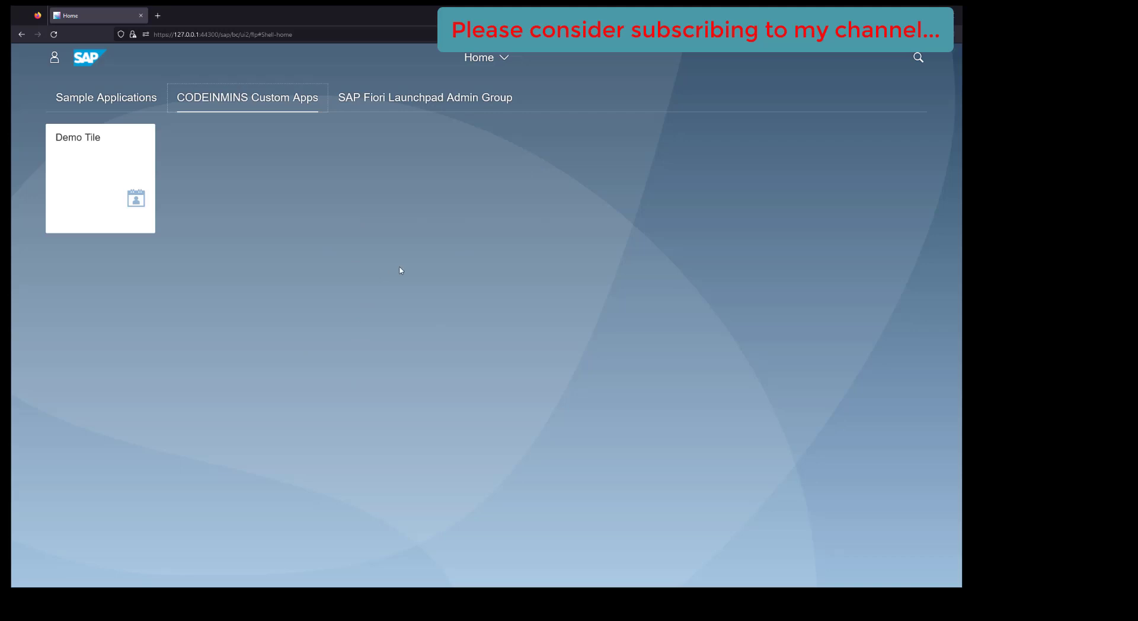
# - In the ABAP editor, start the Z_FIORI_TILE_DEMO report
pyautogui.hotkey('alt', 'Tab')
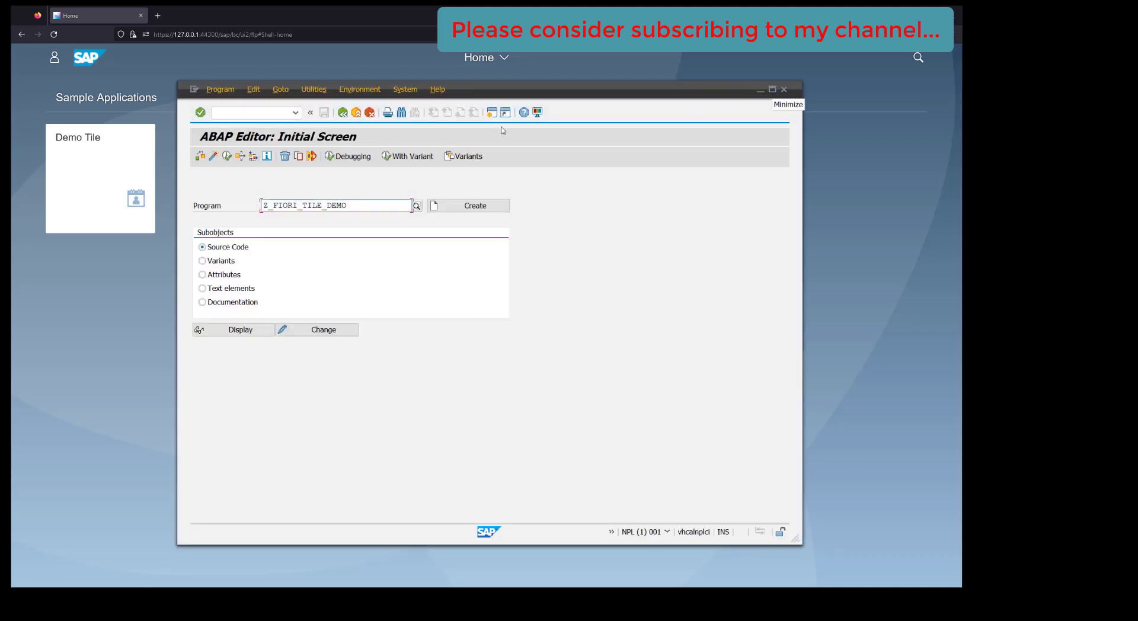
pyautogui.moveTo(483, 97); pyautogui.dragTo(466, 79)
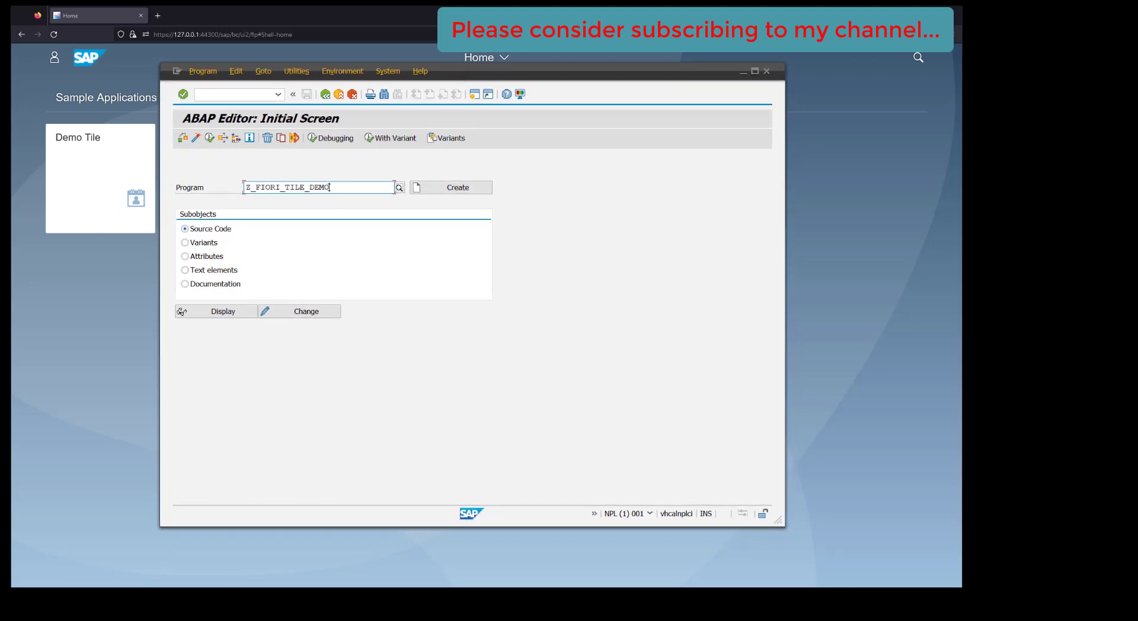
pyautogui.moveTo(332, 188); pyautogui.dragTo(244, 188)
pyautogui.click(303, 186)
pyautogui.click(209, 137)
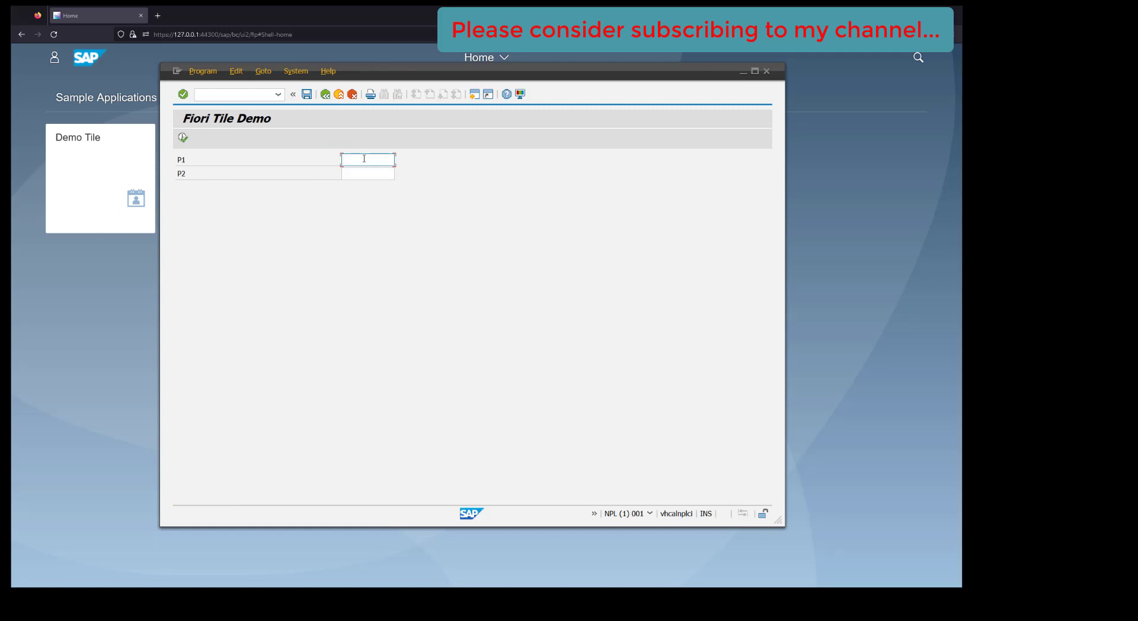
# - Run the report with P1 abc and P2 DEF, then return to its input screen
pyautogui.write('abc')
pyautogui.press('Tab')
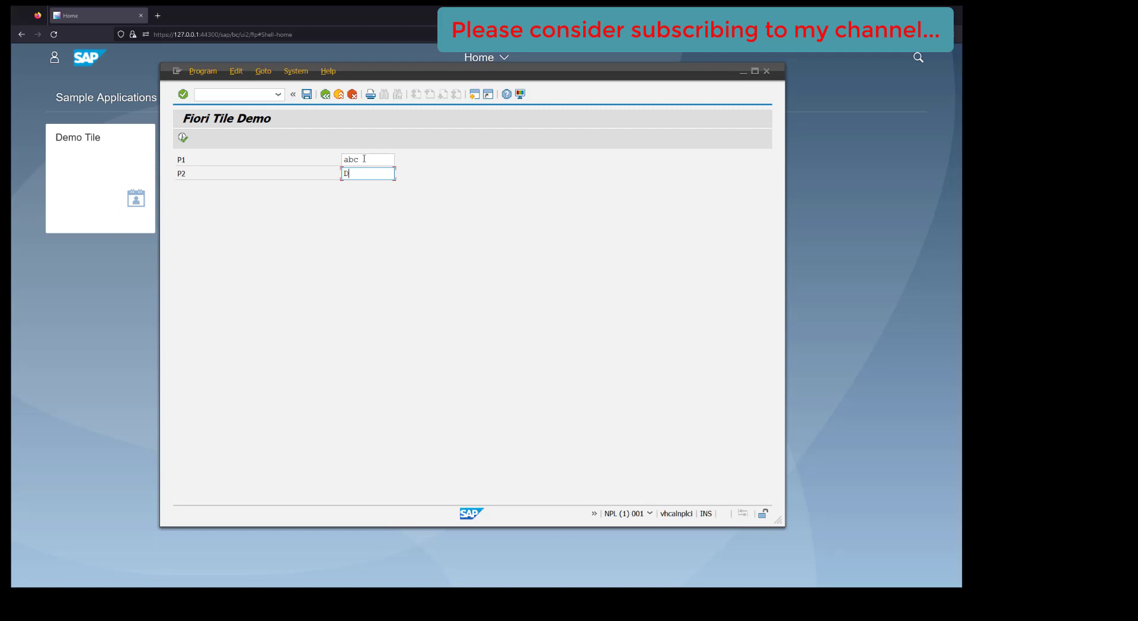
pyautogui.click(183, 137)
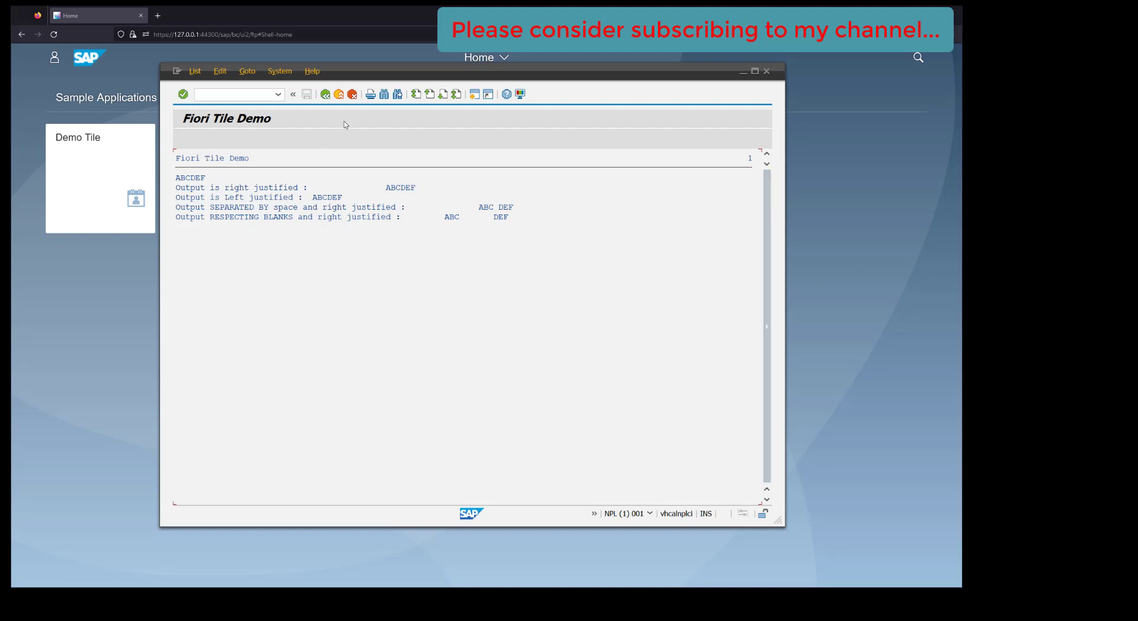
pyautogui.click(325, 95)
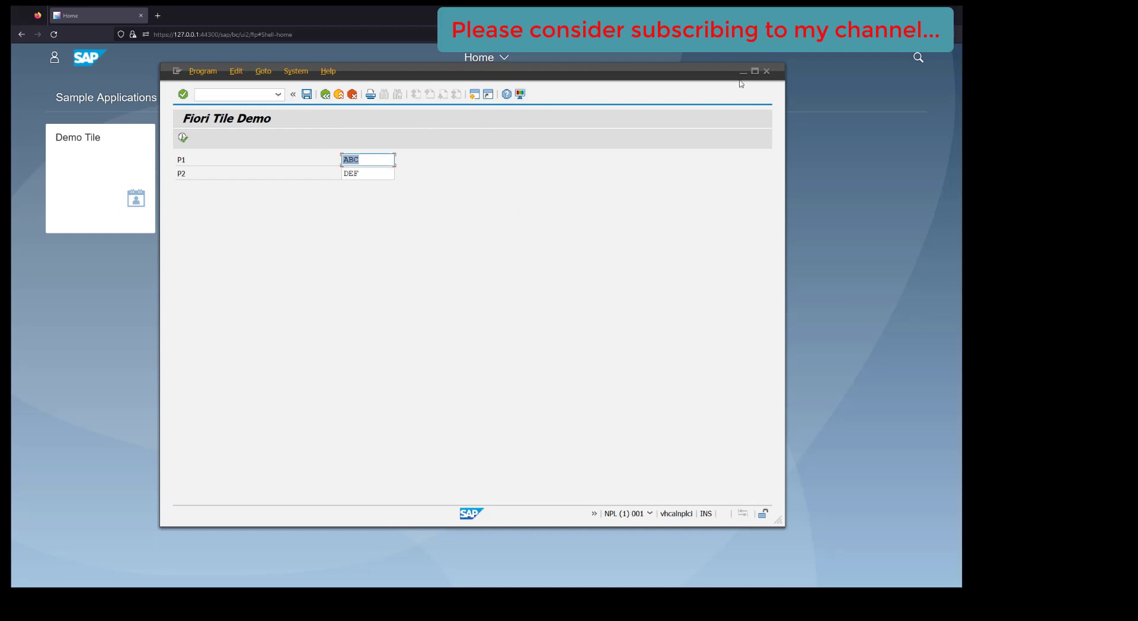
# - Close SAP GUI and open the CODEINMINS Custom Apps catalog in the Launchpad Designer
pyautogui.click(767, 71)
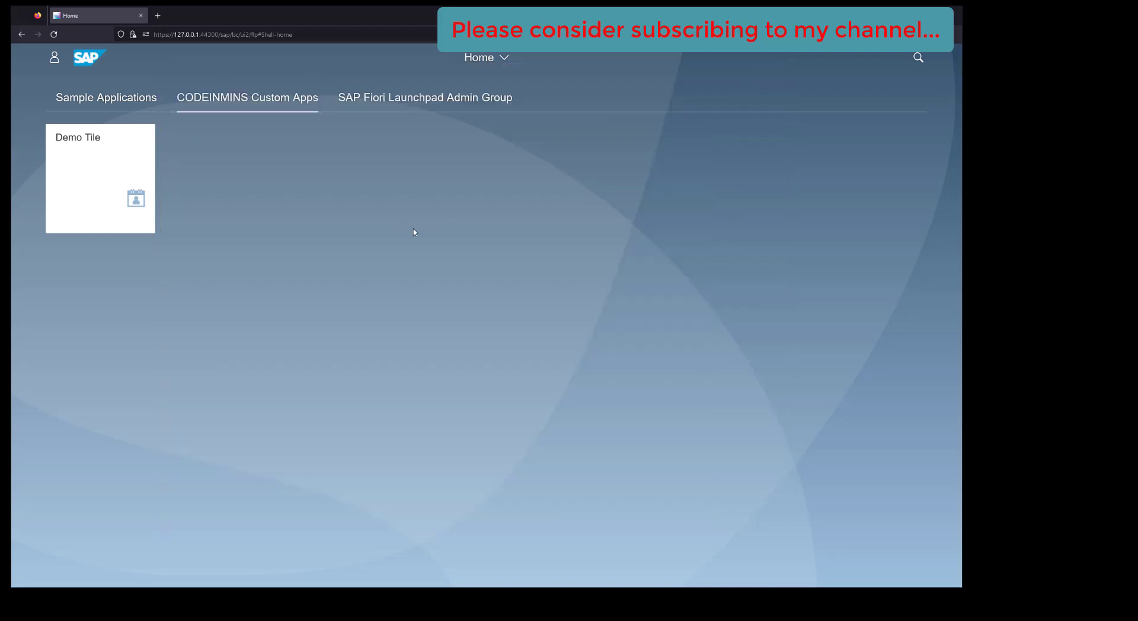
pyautogui.click(423, 100)
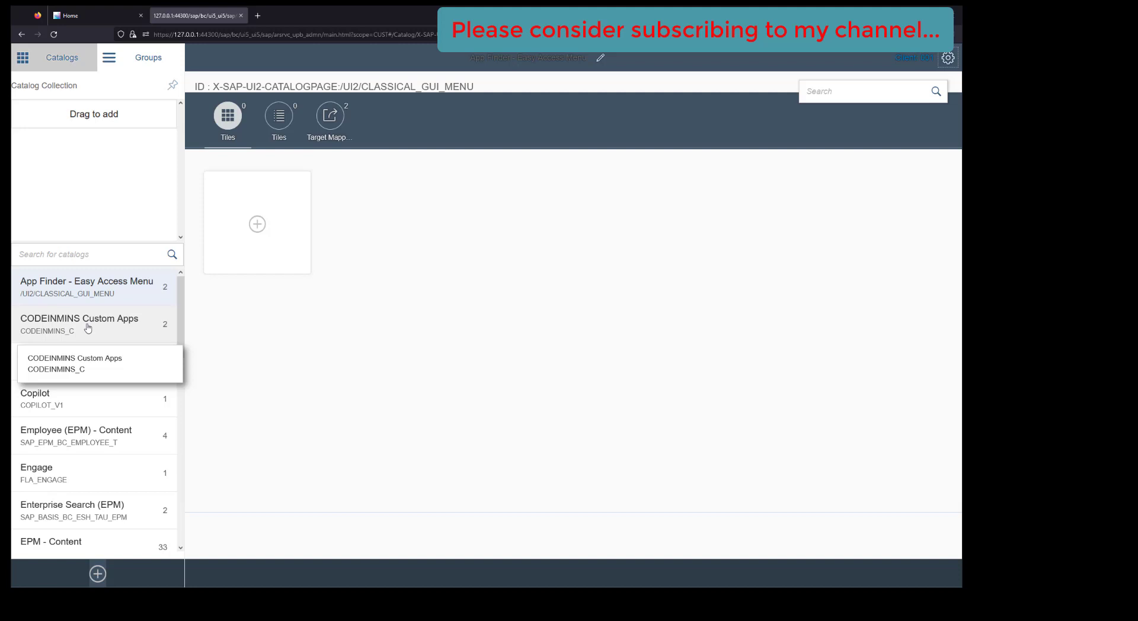
pyautogui.click(77, 328)
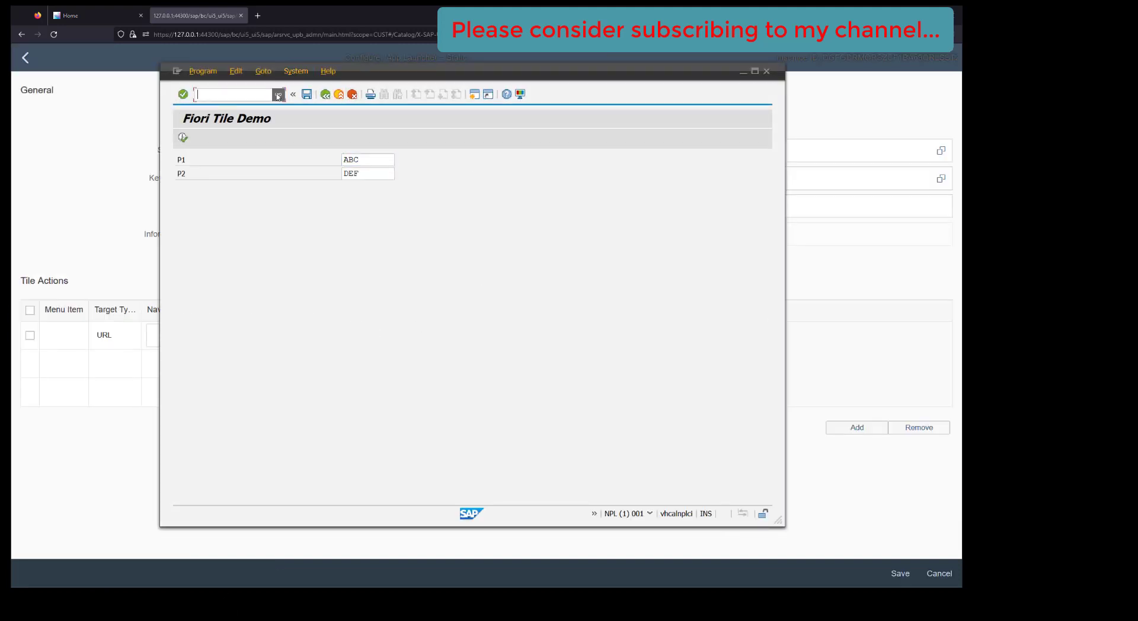
# - Run /n/UI2/SEMOBJ in change mode and copy the zsemobj semantic object entry
pyautogui.click(237, 95)
pyautogui.click(221, 115)
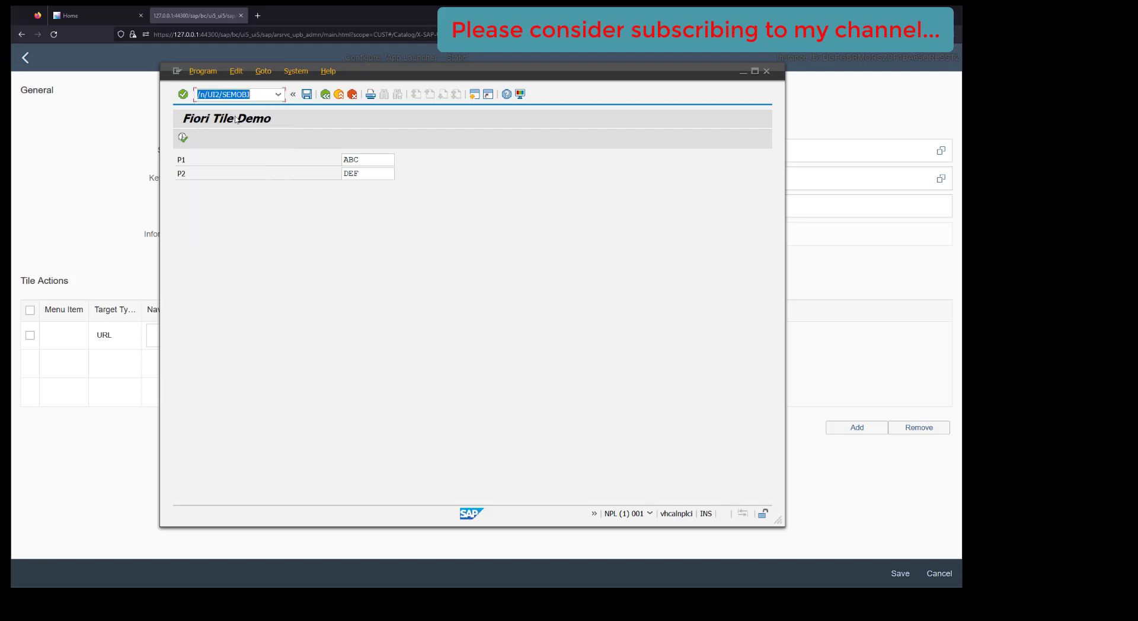
pyautogui.click(182, 96)
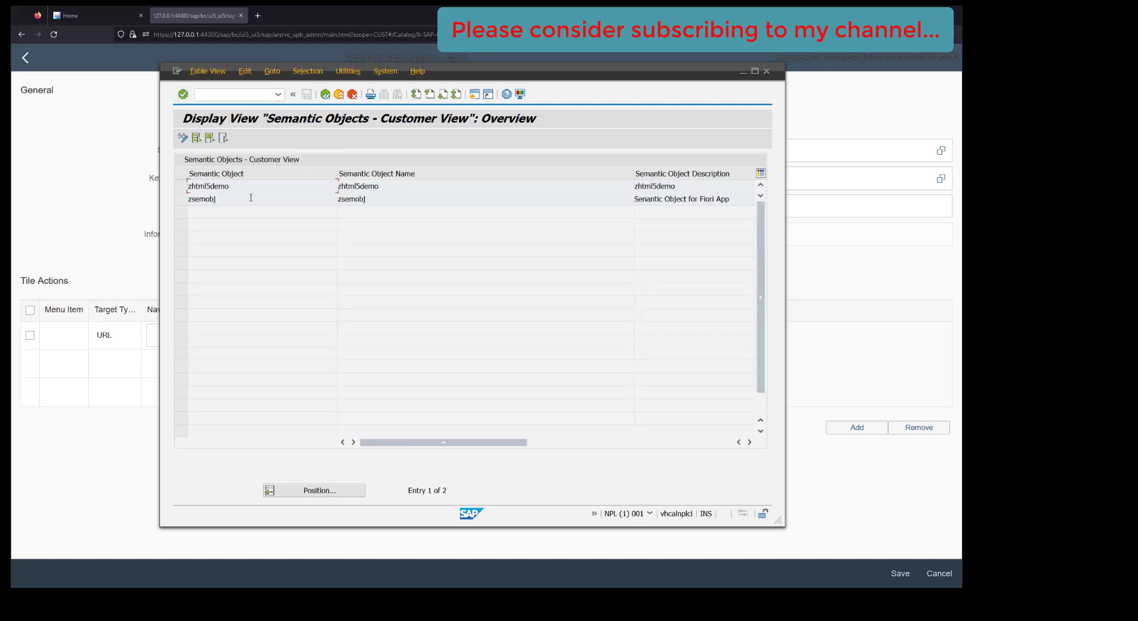
pyautogui.click(181, 199)
pyautogui.click(183, 138)
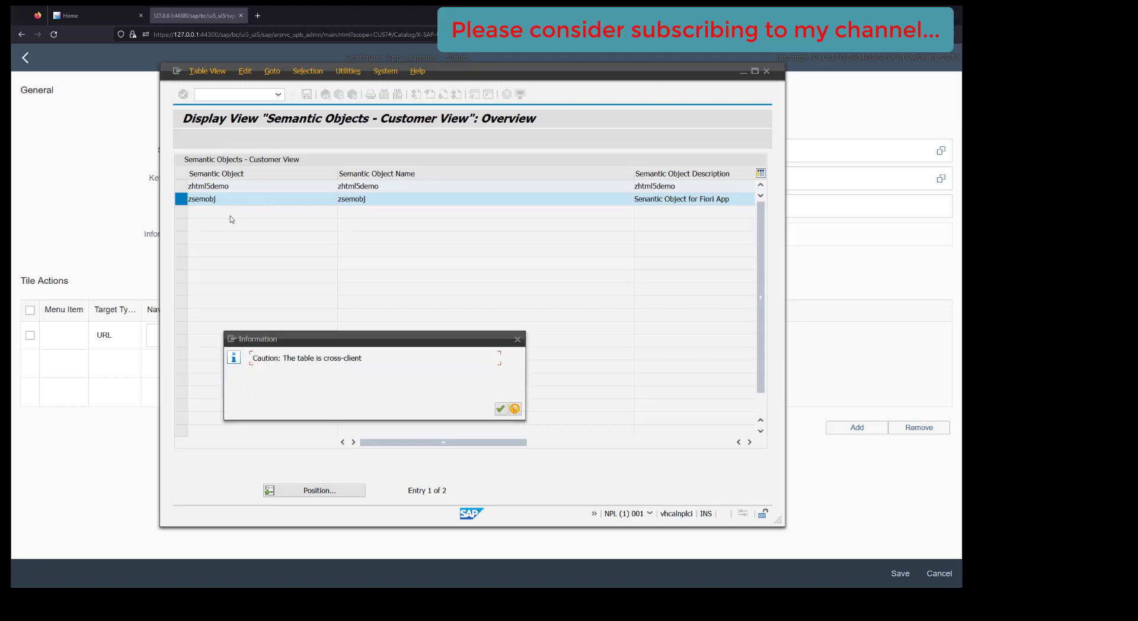
pyautogui.click(500, 409)
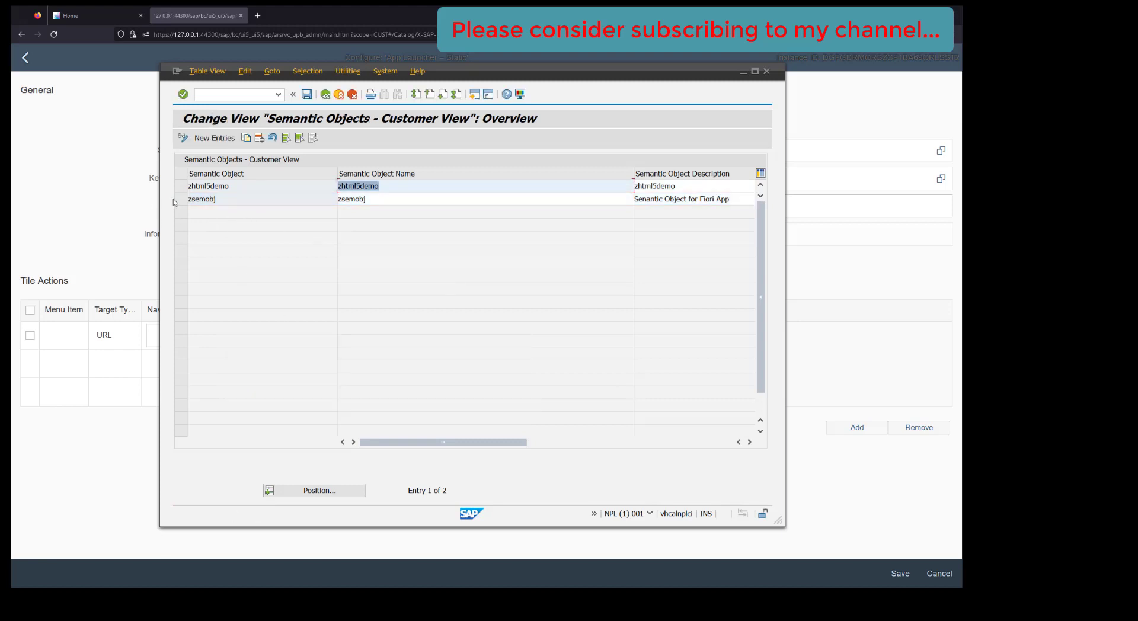
pyautogui.click(220, 203)
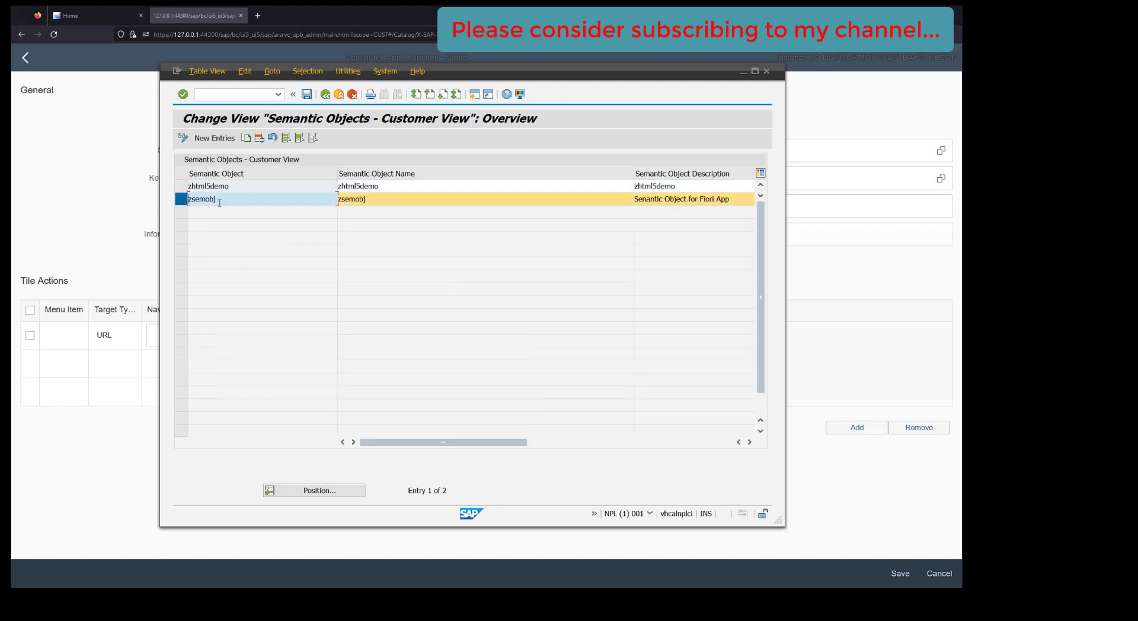
pyautogui.click(246, 138)
# - Name the copy zsemobjReport with description 'Semantic Object for GUI Report' and save it to a transport request
pyautogui.click(229, 187)
pyautogui.write('Report')
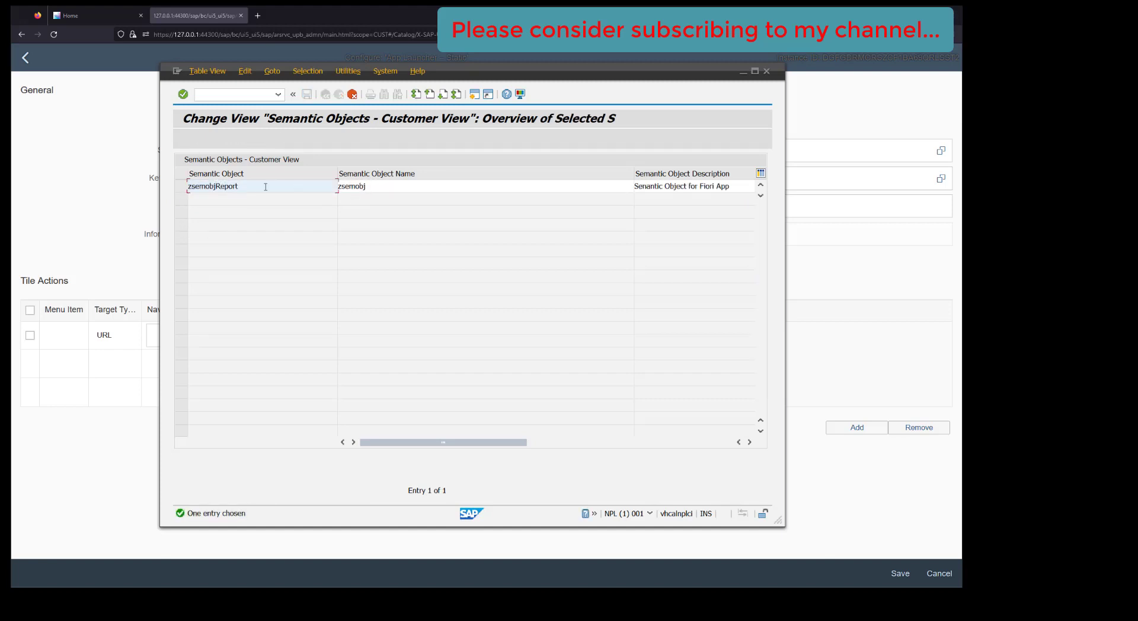
pyautogui.moveTo(265, 187); pyautogui.dragTo(176, 190)
pyautogui.click(175, 190)
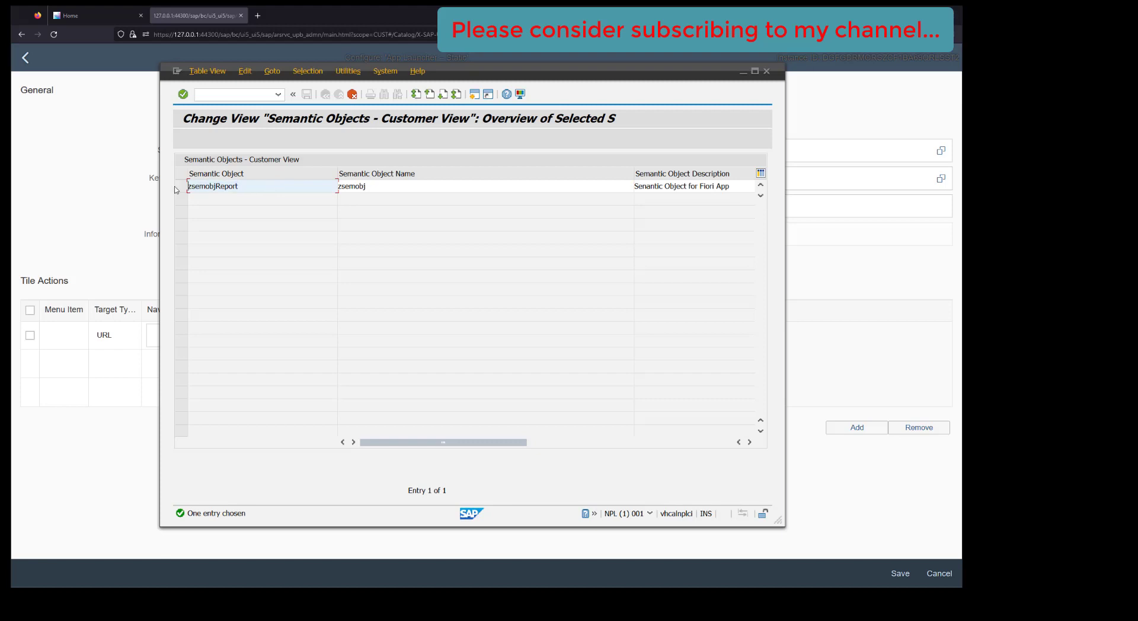
pyautogui.click(400, 188)
pyautogui.doubleClick(401, 189)
pyautogui.hotkey('ctrl', 'v')
pyautogui.click(734, 188)
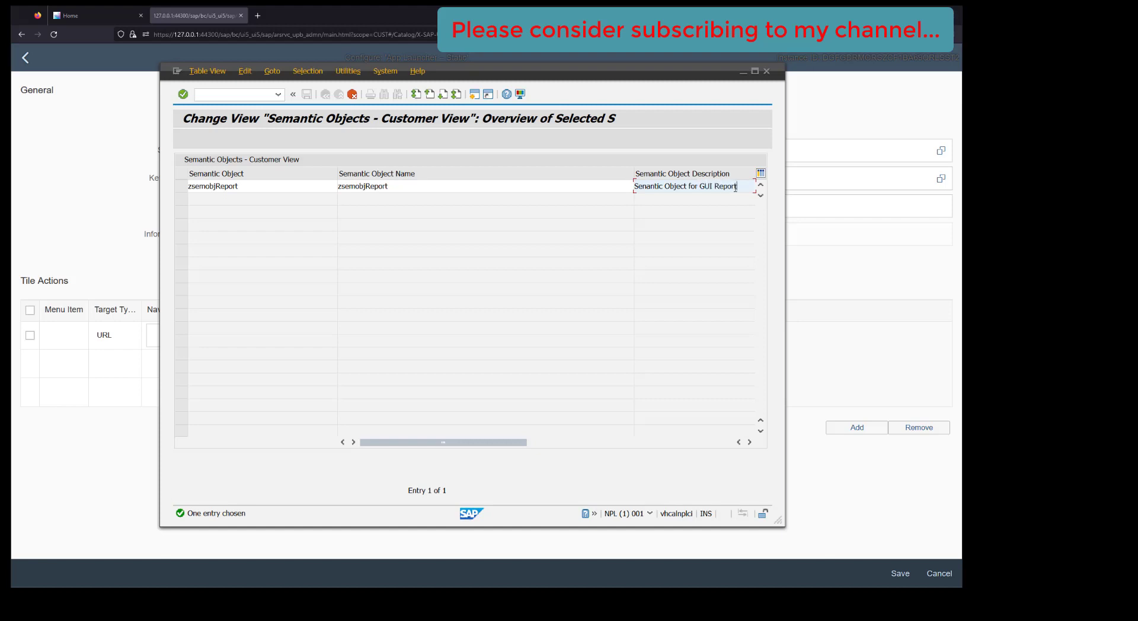
pyautogui.press('Return')
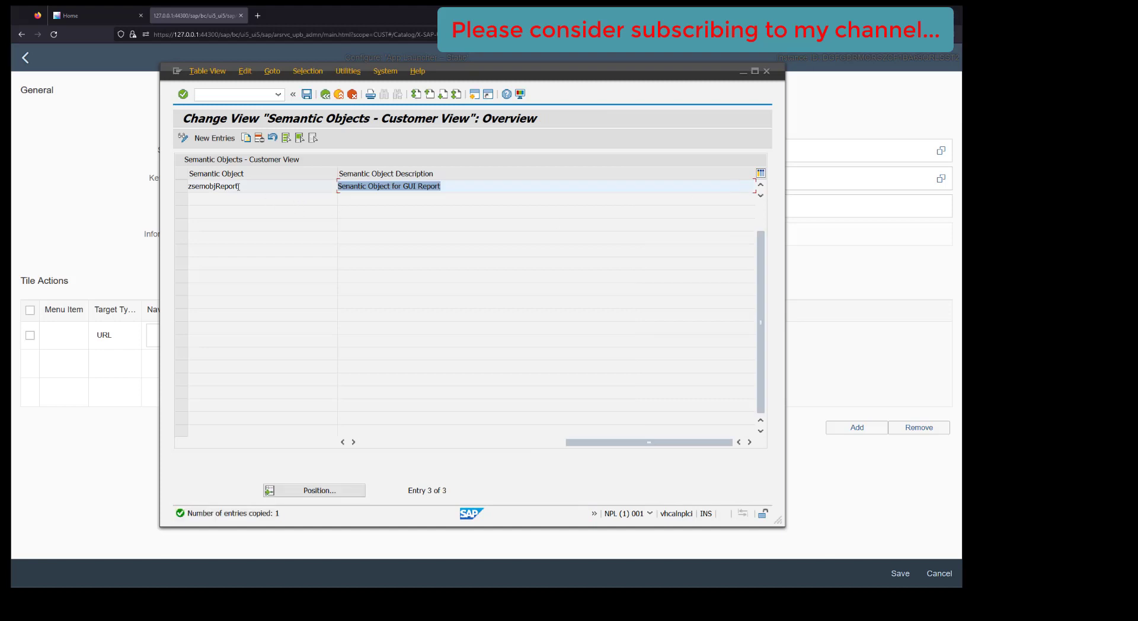
pyautogui.click(306, 95)
pyautogui.click(386, 269)
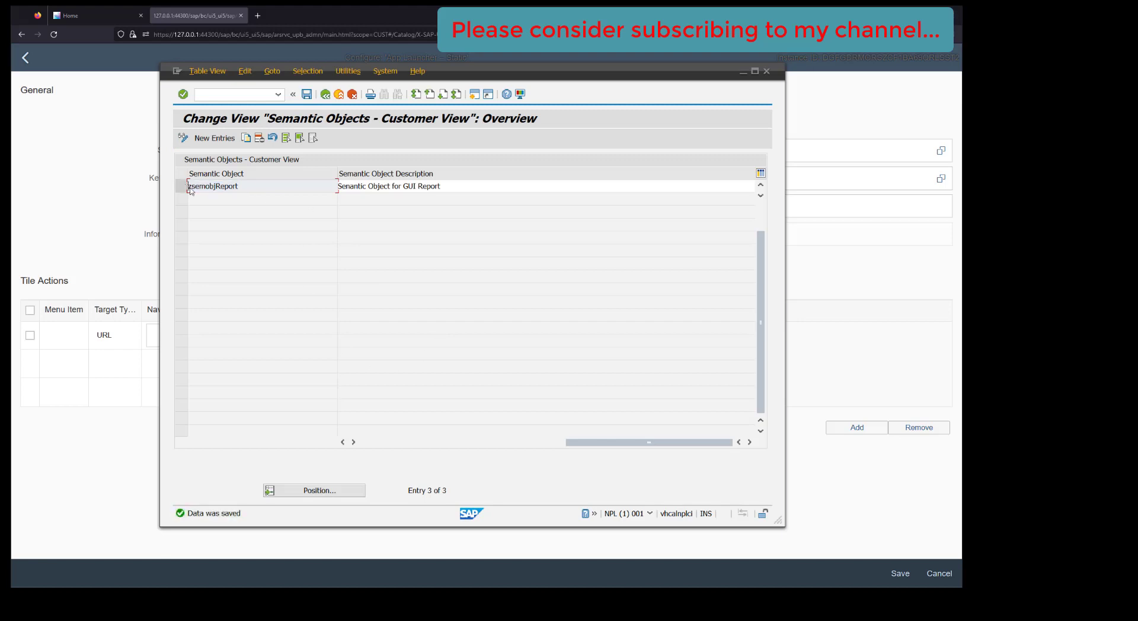
# - Add a static app launcher tile titled 'GUI Transaction' with icon sap-icon://Fiori2/F0012
pyautogui.click(767, 71)
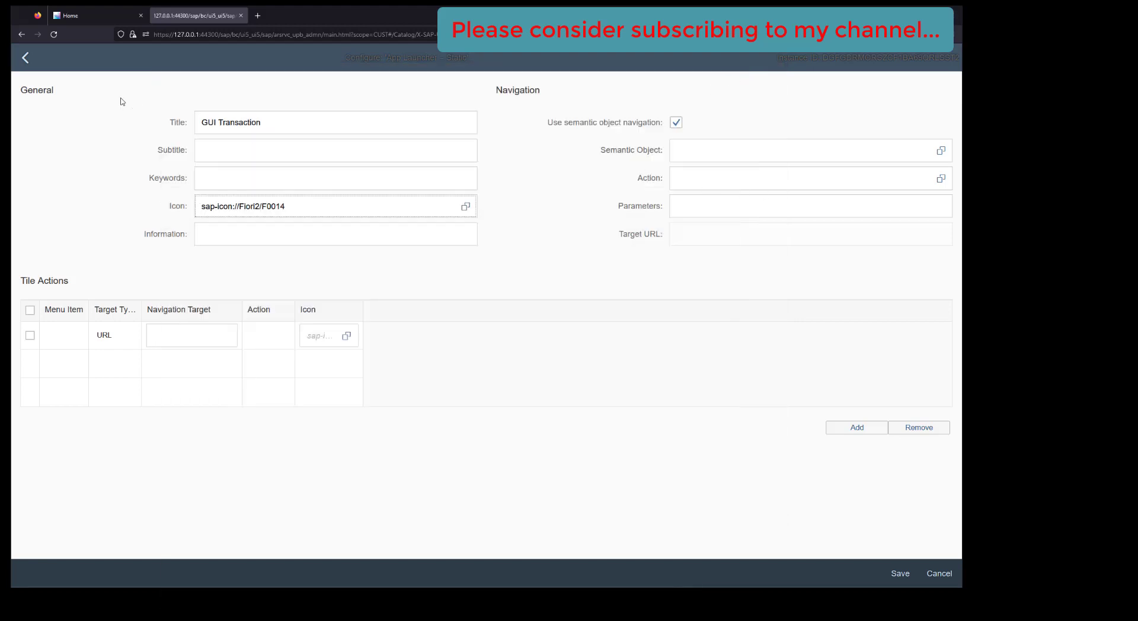
pyautogui.click(26, 57)
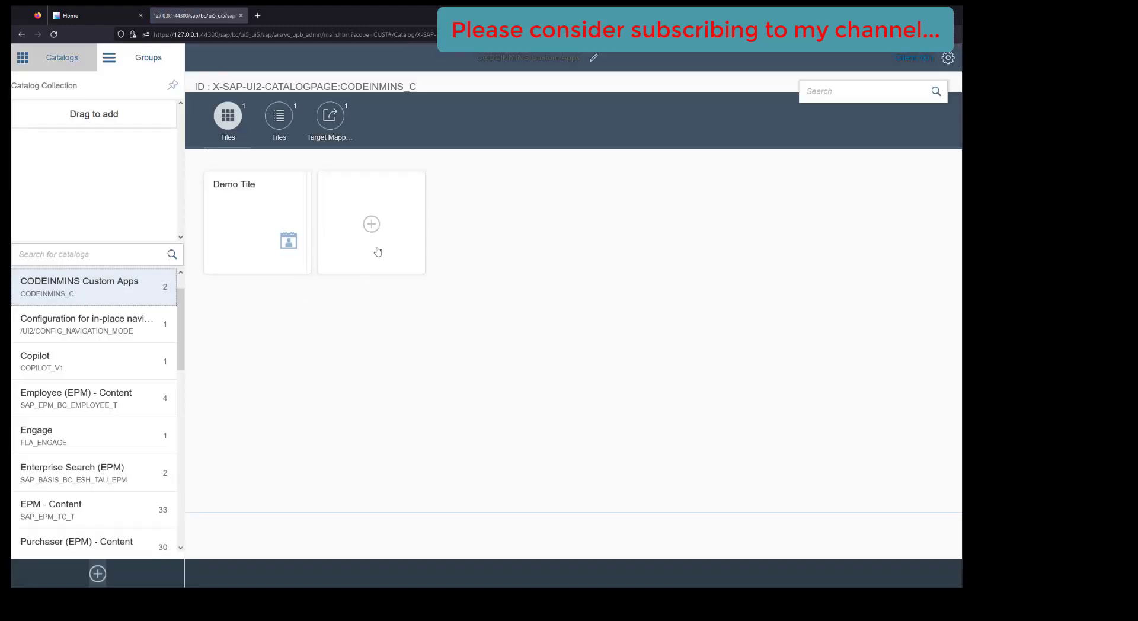
pyautogui.click(373, 228)
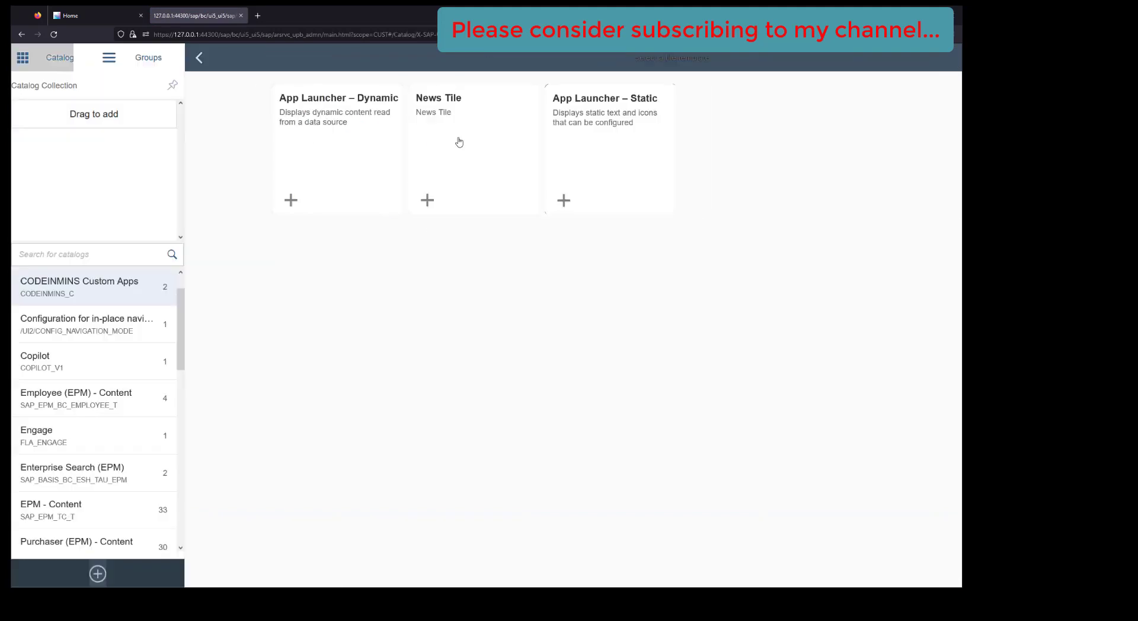
pyautogui.click(609, 148)
pyautogui.click(271, 122)
pyautogui.write('GUI Transaction')
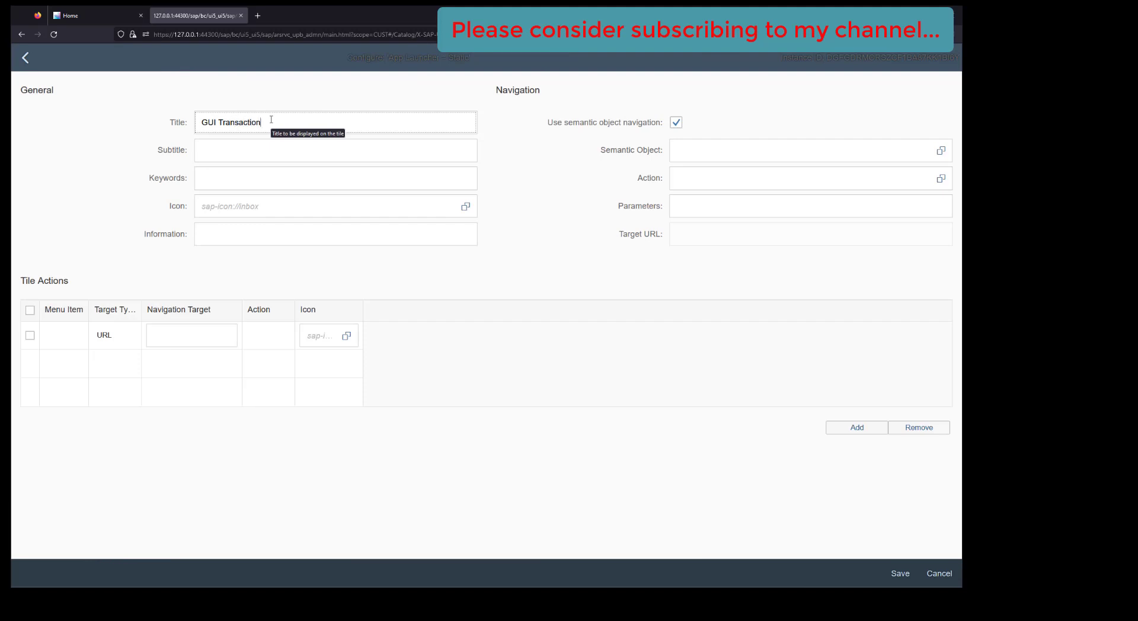
pyautogui.click(466, 207)
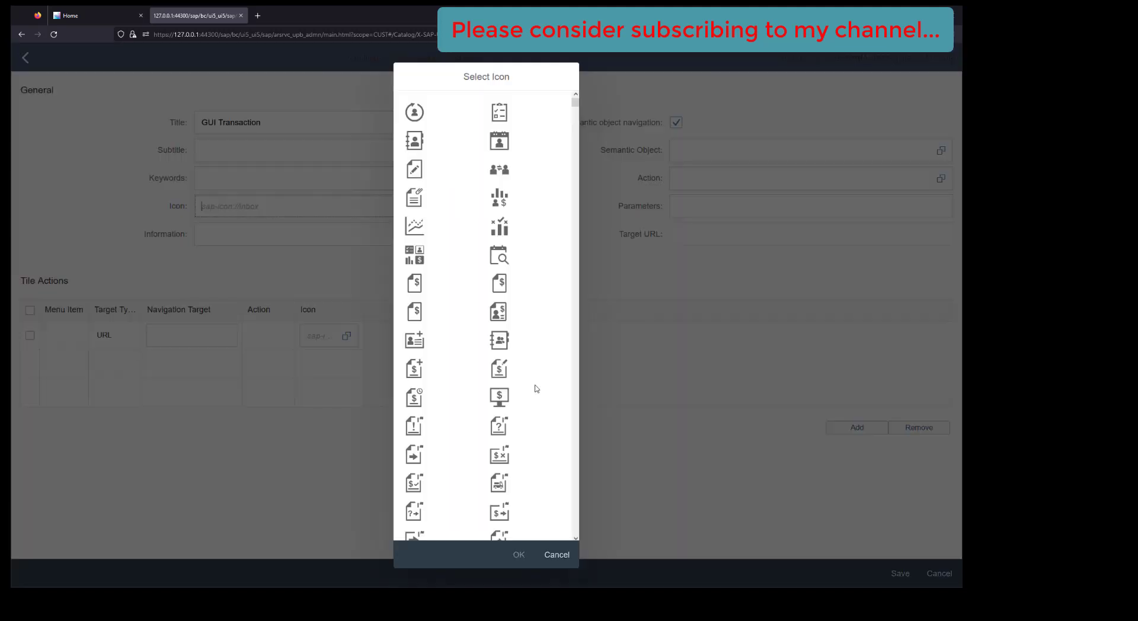
pyautogui.click(499, 198)
pyautogui.click(522, 561)
# - Set the tile's navigation to semantic object zsemobjReport with action display and save
pyautogui.click(940, 150)
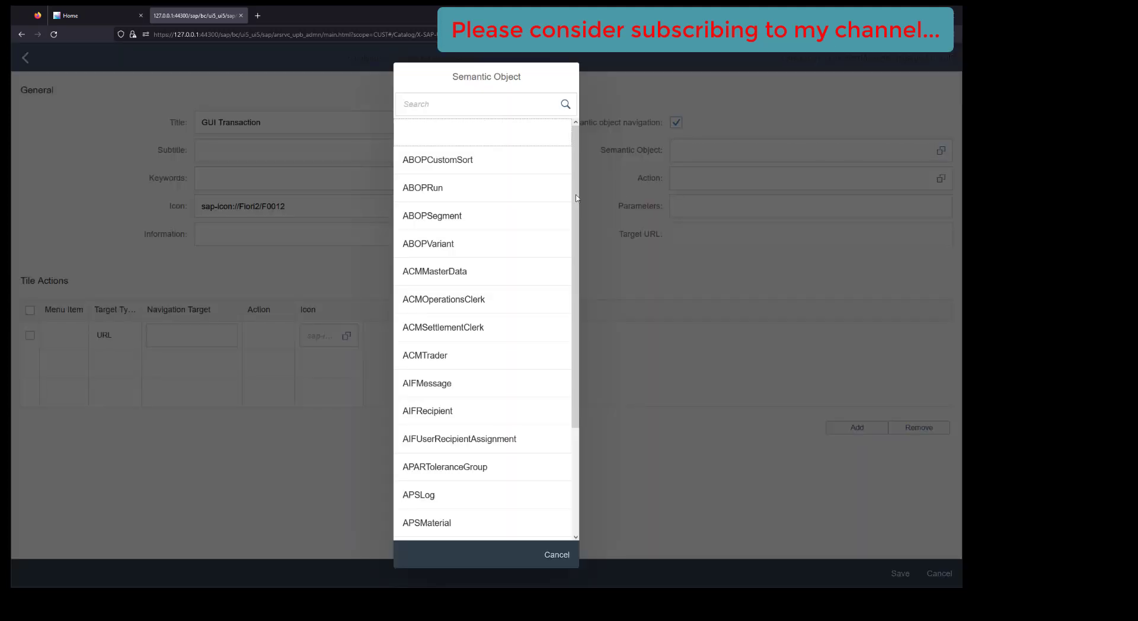
pyautogui.click(473, 102)
pyautogui.write('sem')
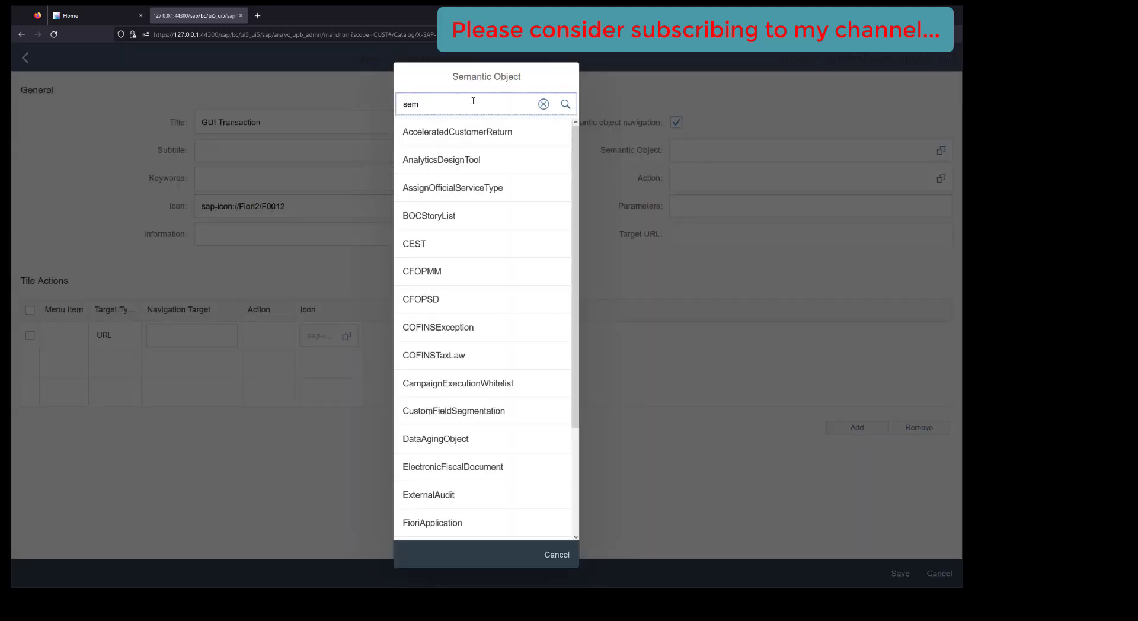
pyautogui.write('ob')
pyautogui.click(458, 161)
pyautogui.click(941, 179)
pyautogui.click(460, 132)
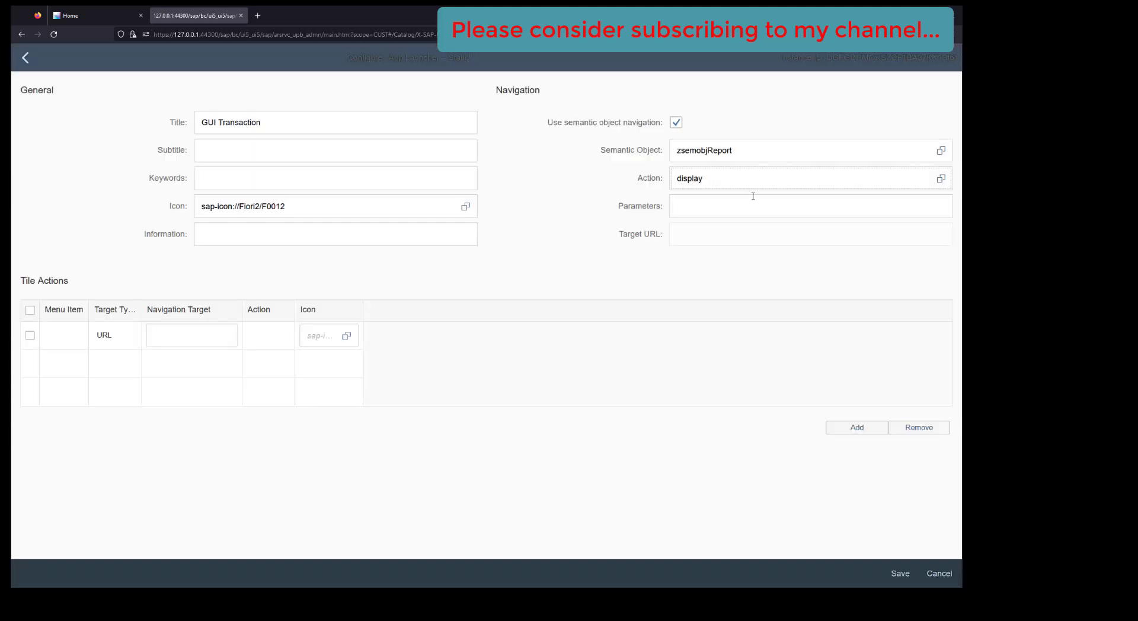
pyautogui.click(900, 574)
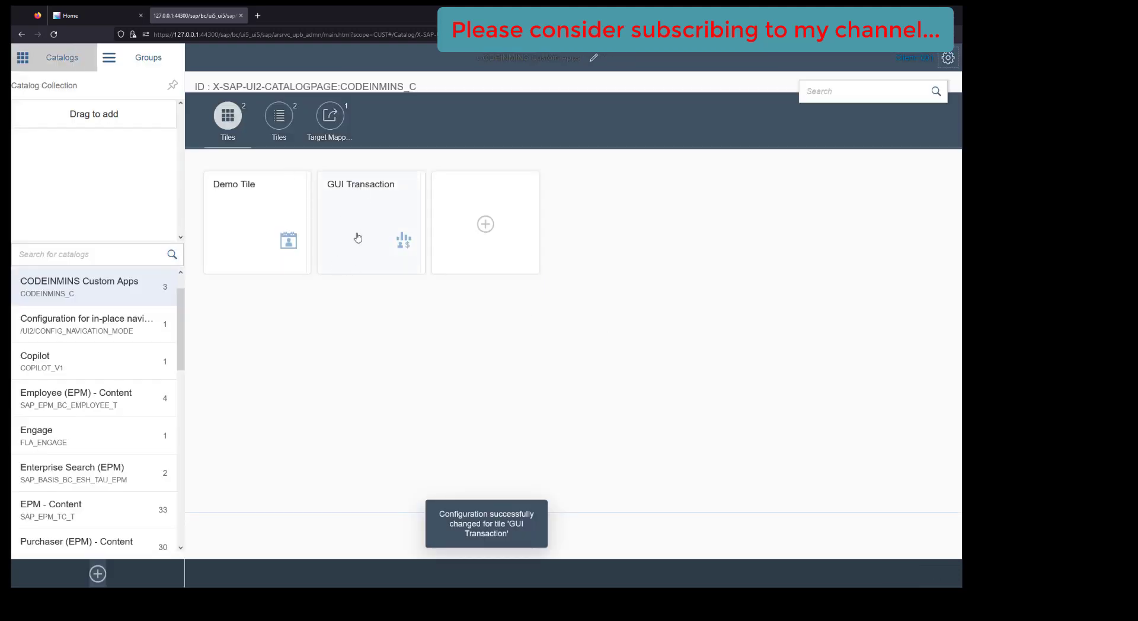
# - Create a target mapping for zsemobjReport with action display and application type Transaction
pyautogui.click(331, 119)
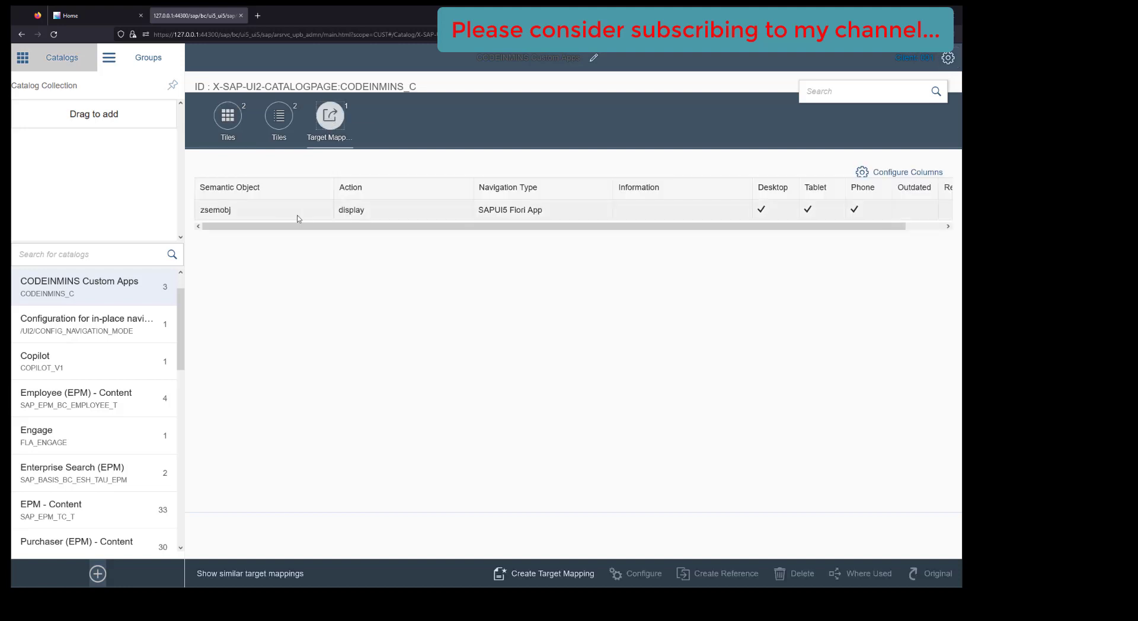
pyautogui.click(545, 574)
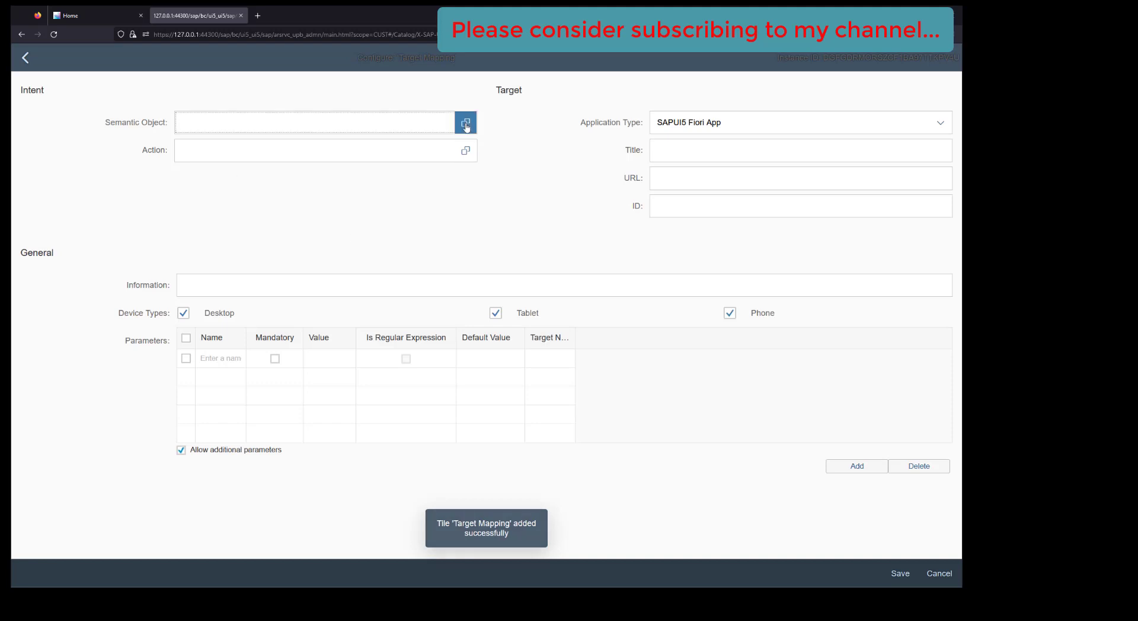
pyautogui.click(466, 124)
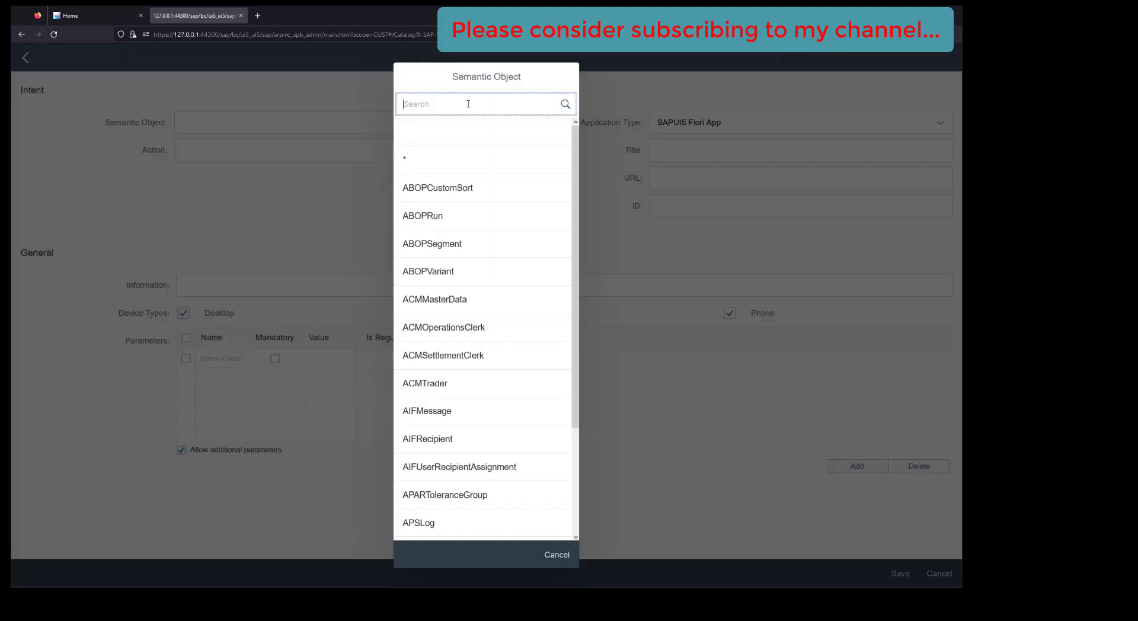
pyautogui.write('semobj')
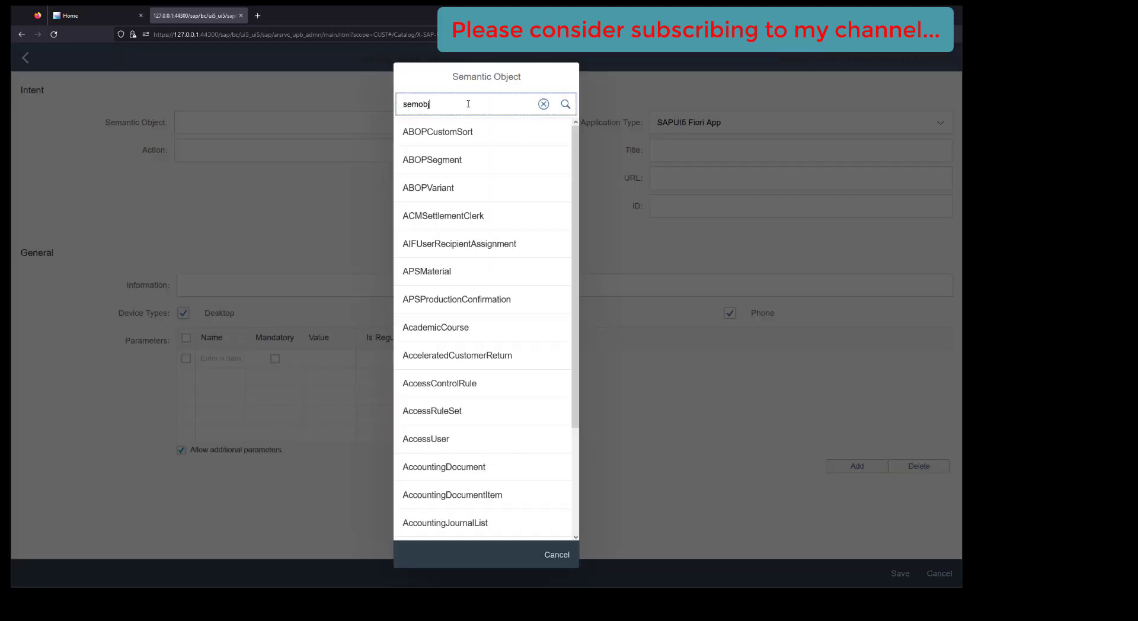
pyautogui.click(470, 157)
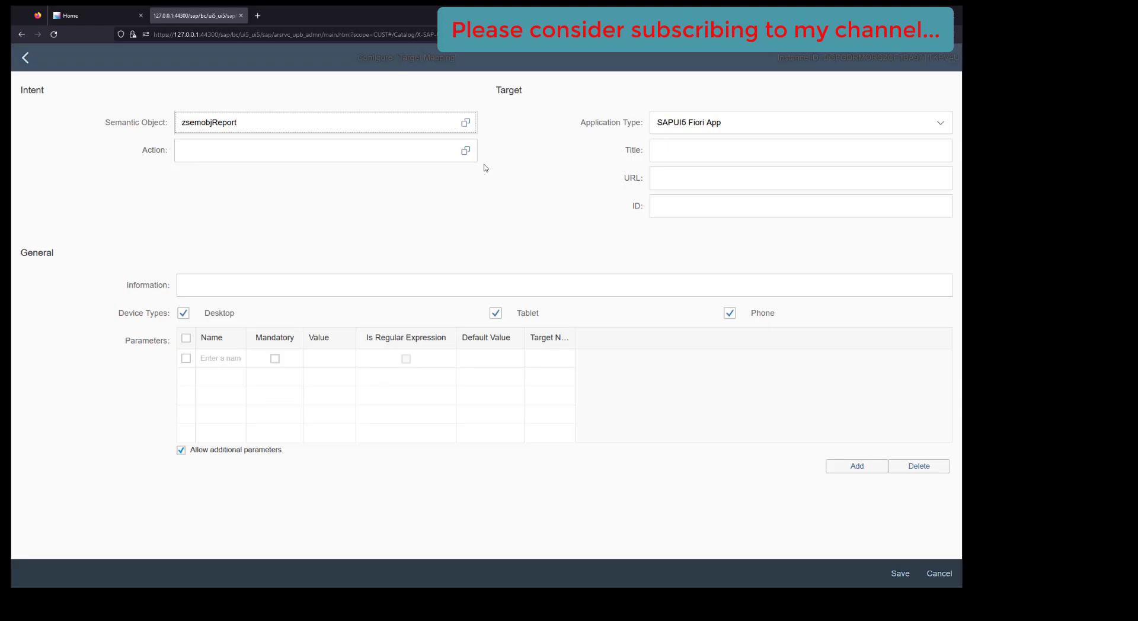
pyautogui.click(466, 150)
pyautogui.click(450, 135)
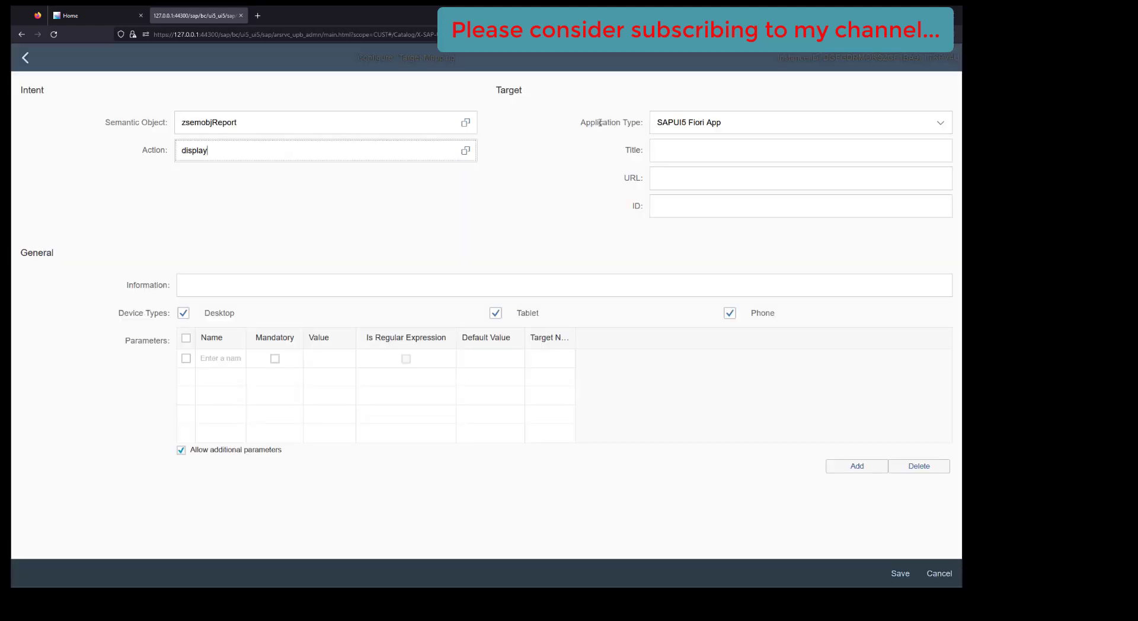
pyautogui.moveTo(582, 122); pyautogui.dragTo(640, 123)
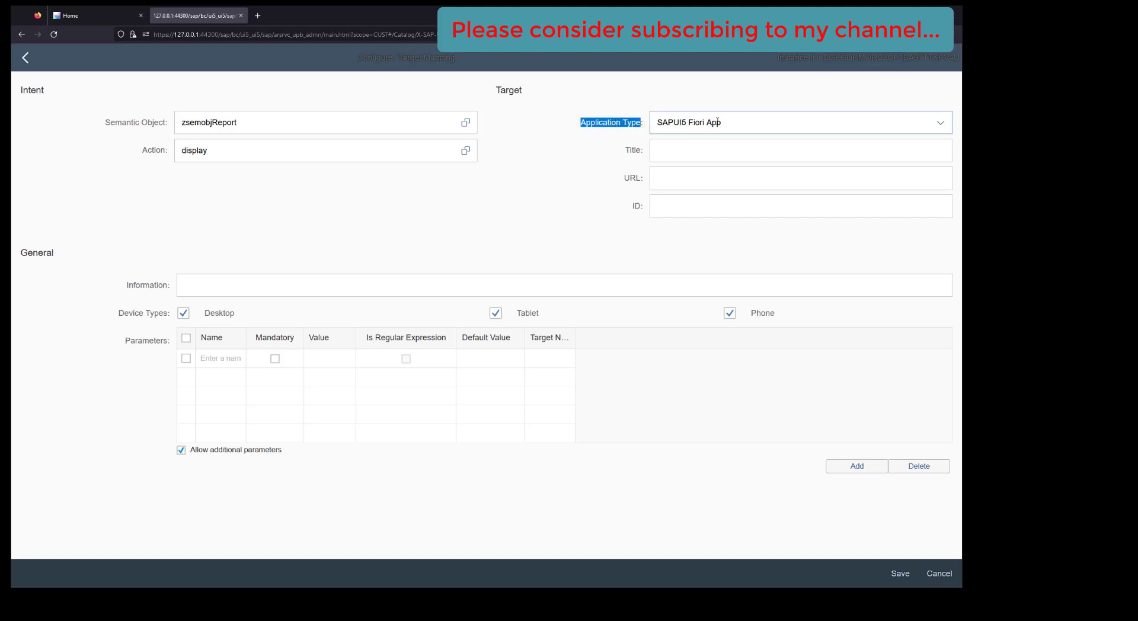
pyautogui.click(940, 122)
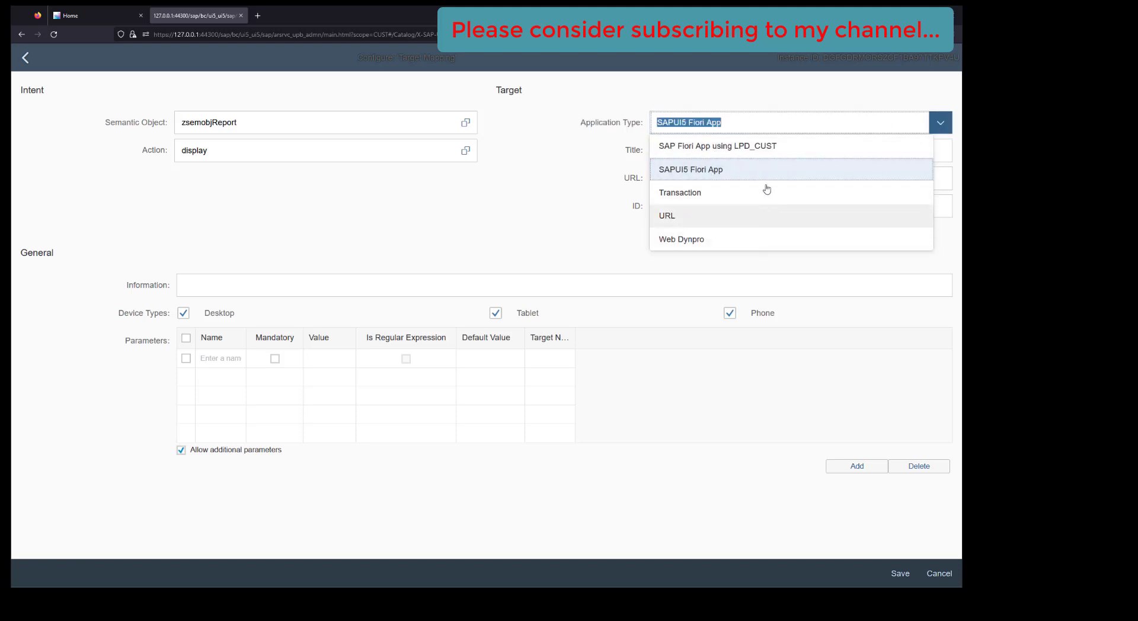
pyautogui.click(724, 195)
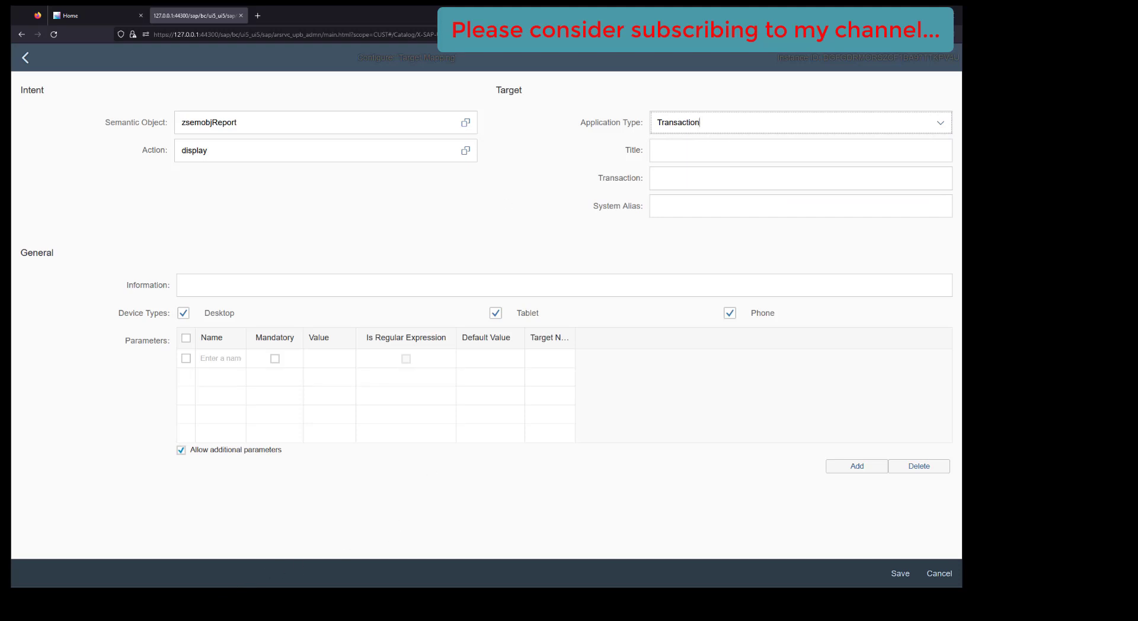
# - Return to SAP GUI and run se38 from the command history
pyautogui.hotkey('alt', 'Tab')
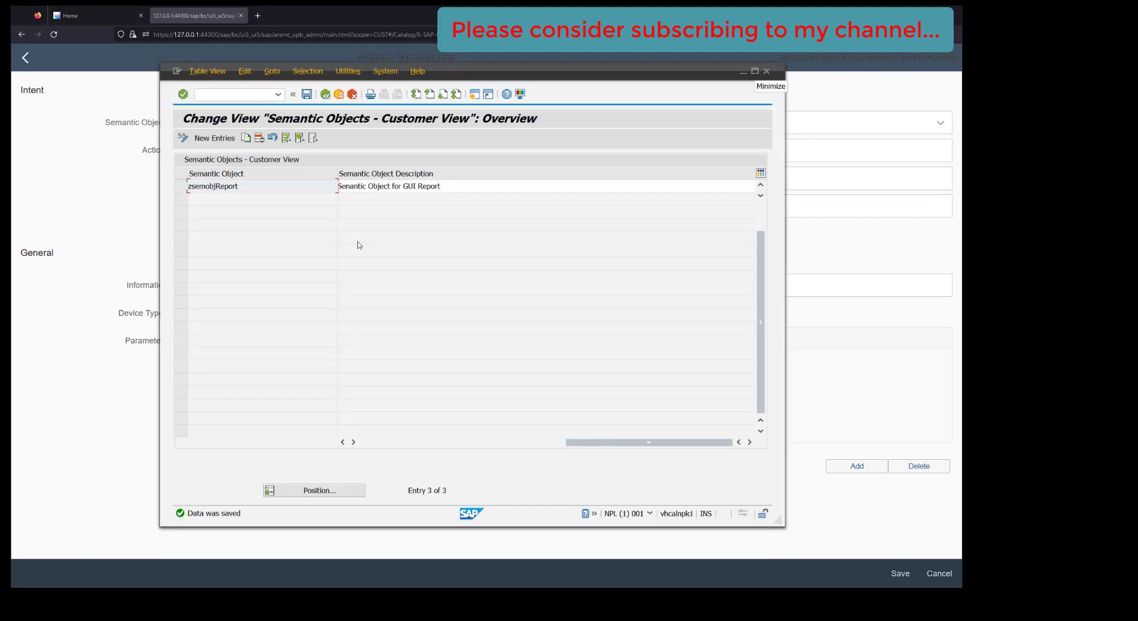
pyautogui.click(278, 94)
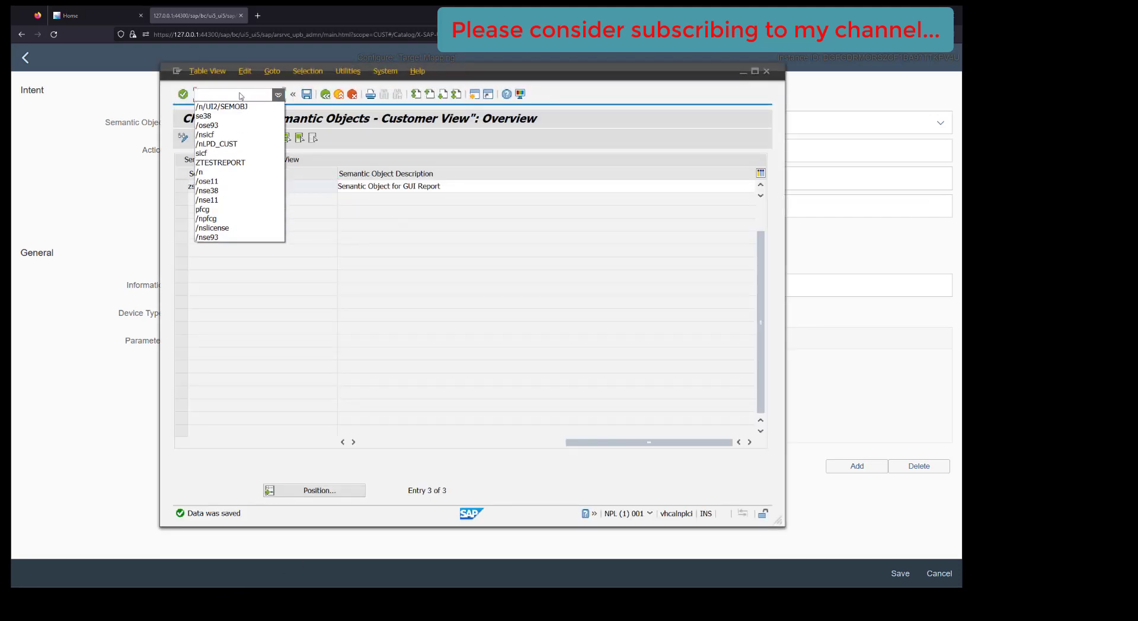
pyautogui.click(221, 116)
pyautogui.click(227, 90)
pyautogui.press('Return')
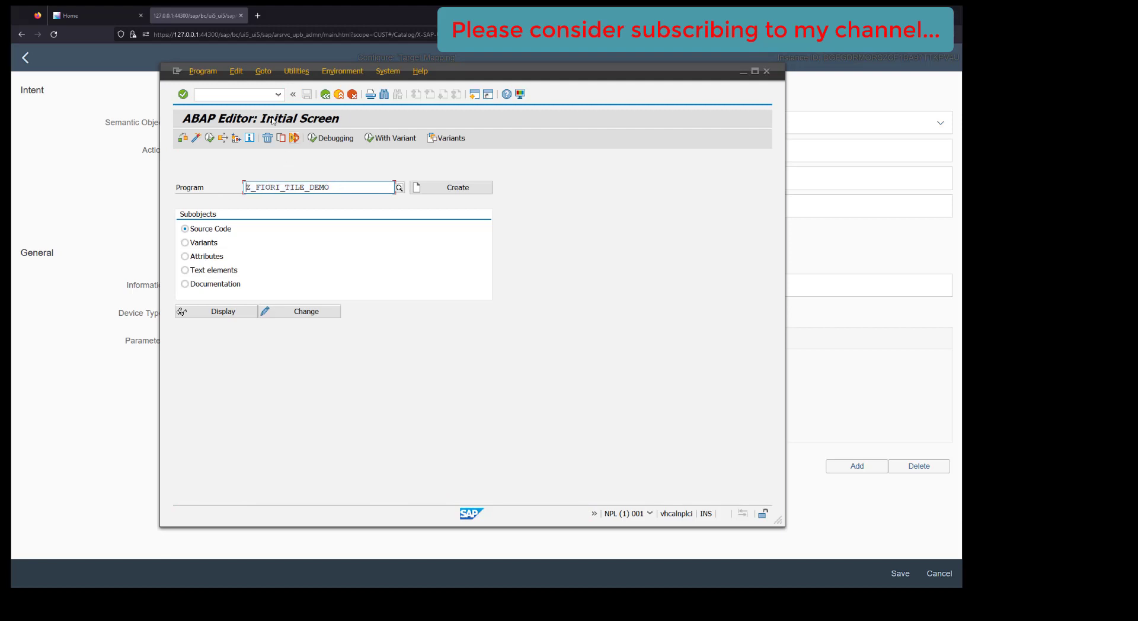
# - Open SE93 via /ose93 and enter transaction code ZGUIReport
pyautogui.click(277, 95)
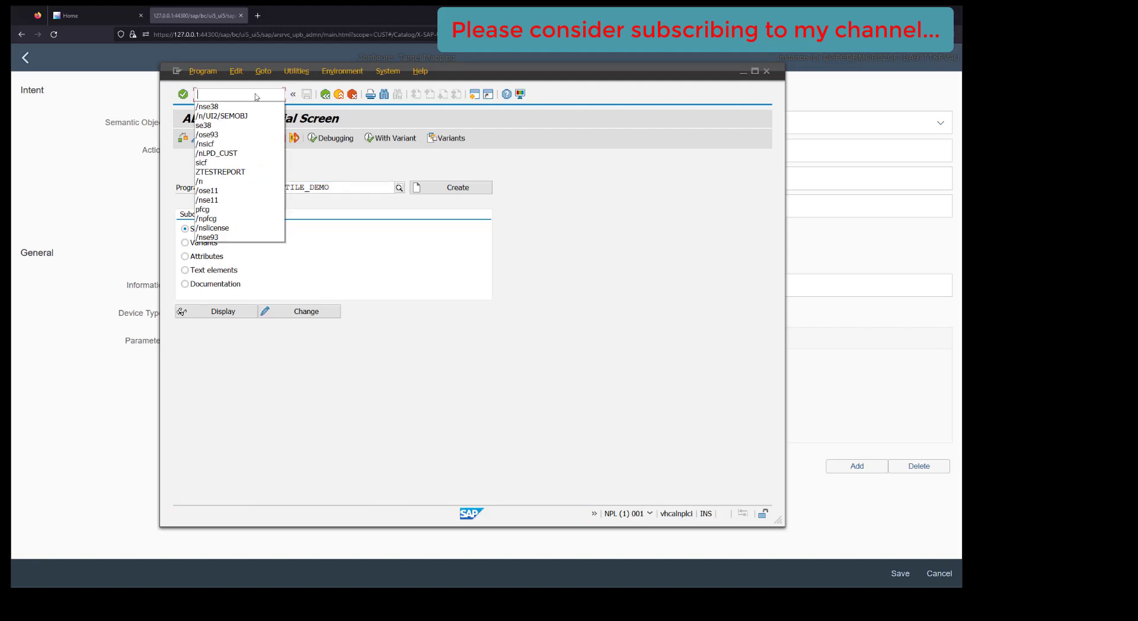
pyautogui.click(226, 136)
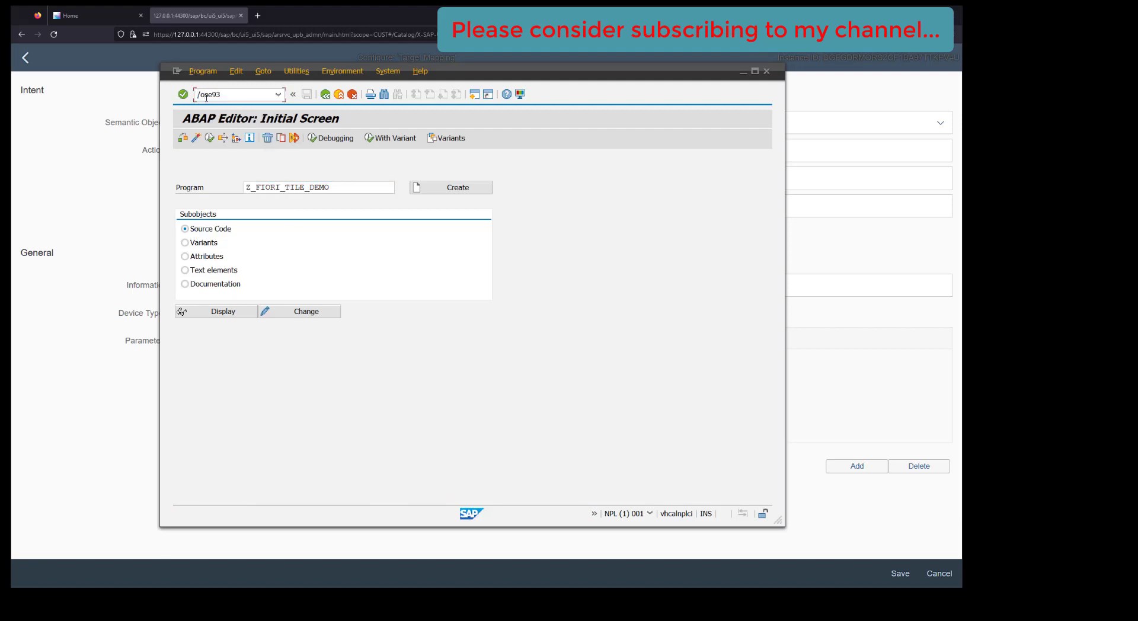
pyautogui.press('Return')
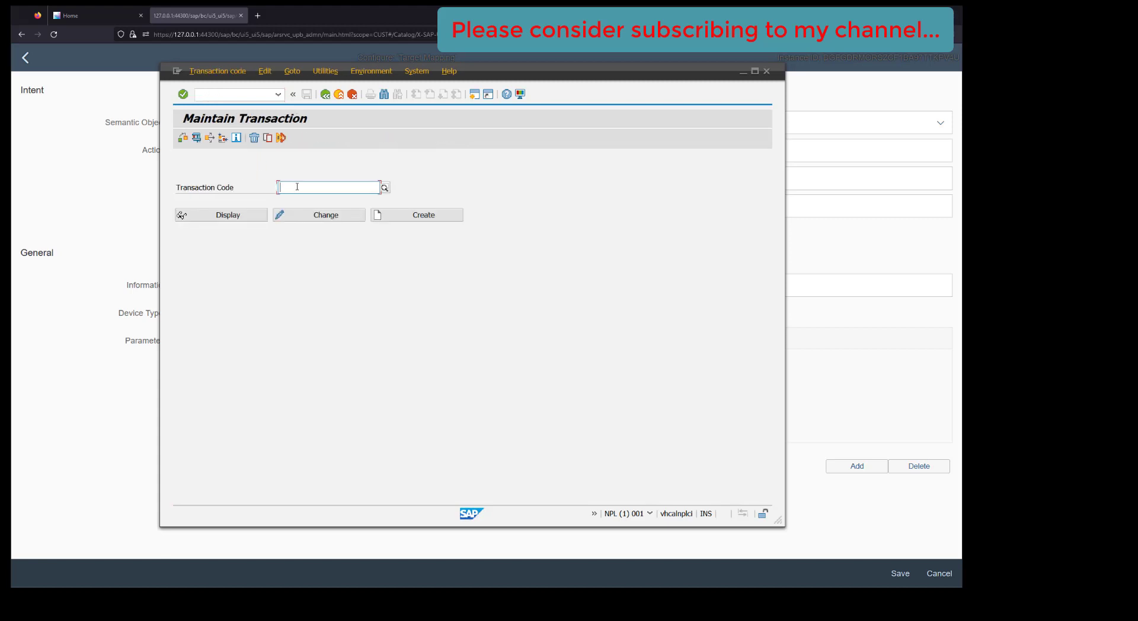
pyautogui.write('ZGUIR')
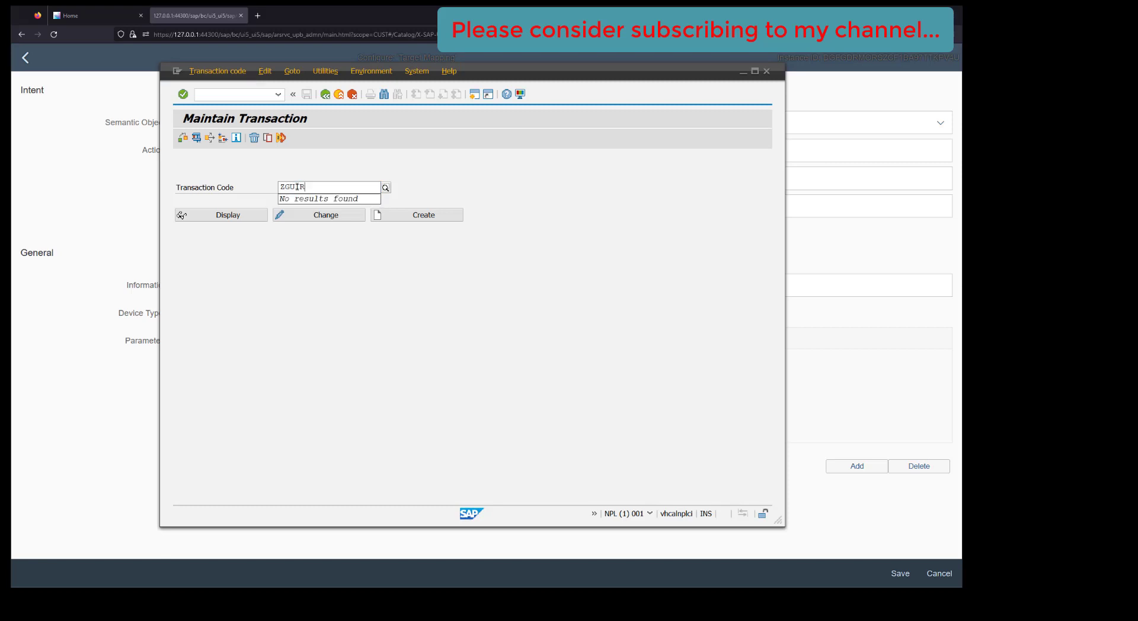
pyautogui.write('eport')
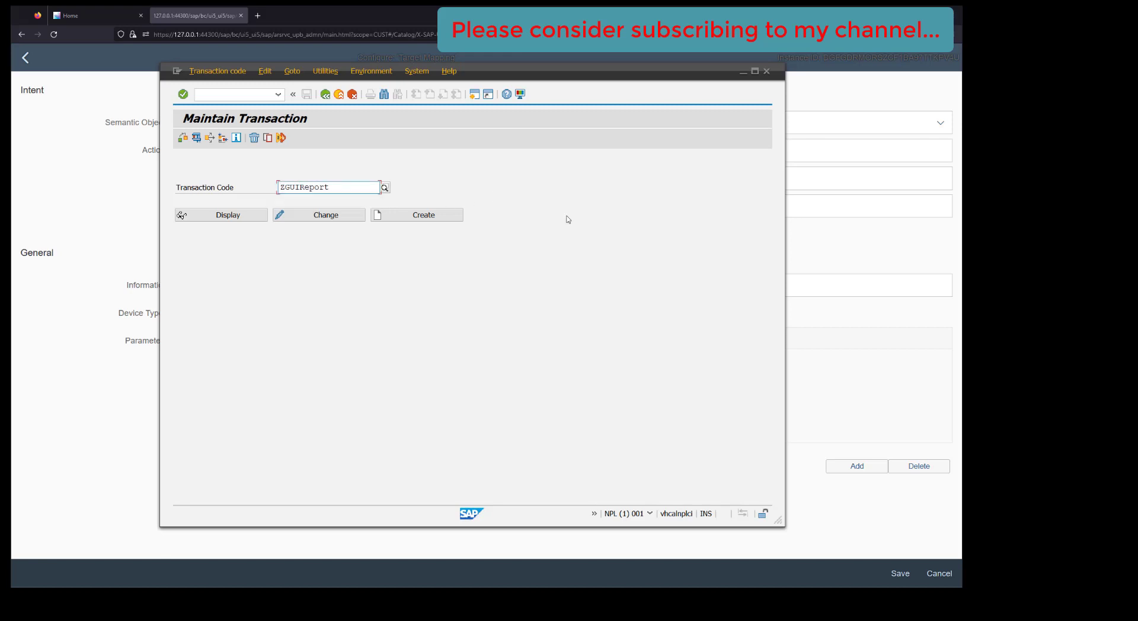
# - Create ZGUIREPORT as a report transaction with selection screen and short text 'GUI Report'
pyautogui.click(428, 215)
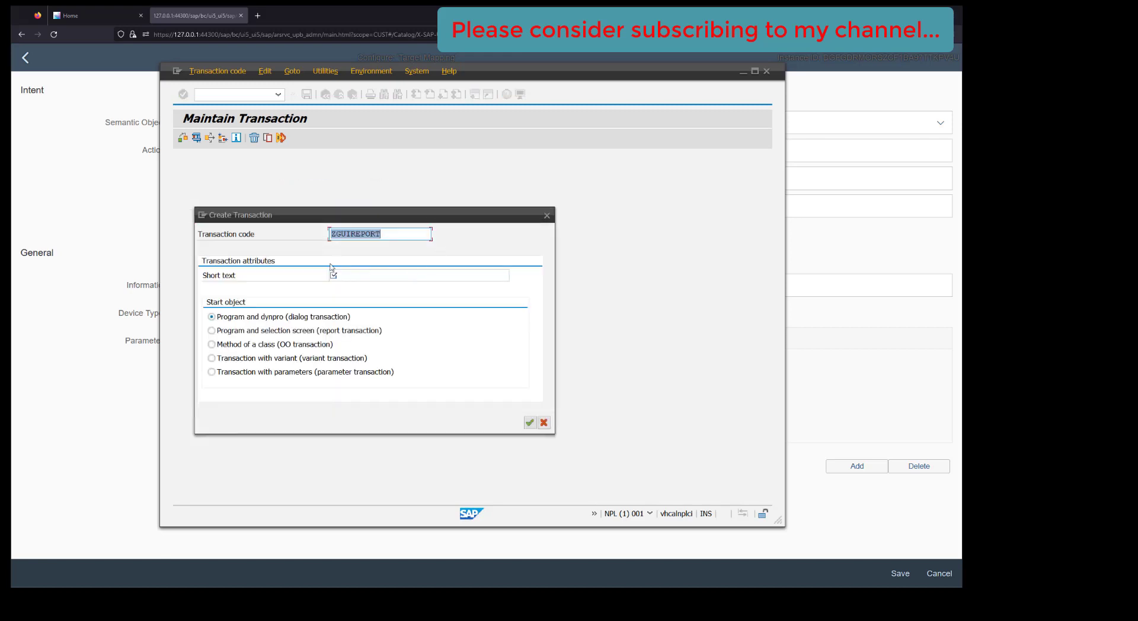
pyautogui.click(362, 273)
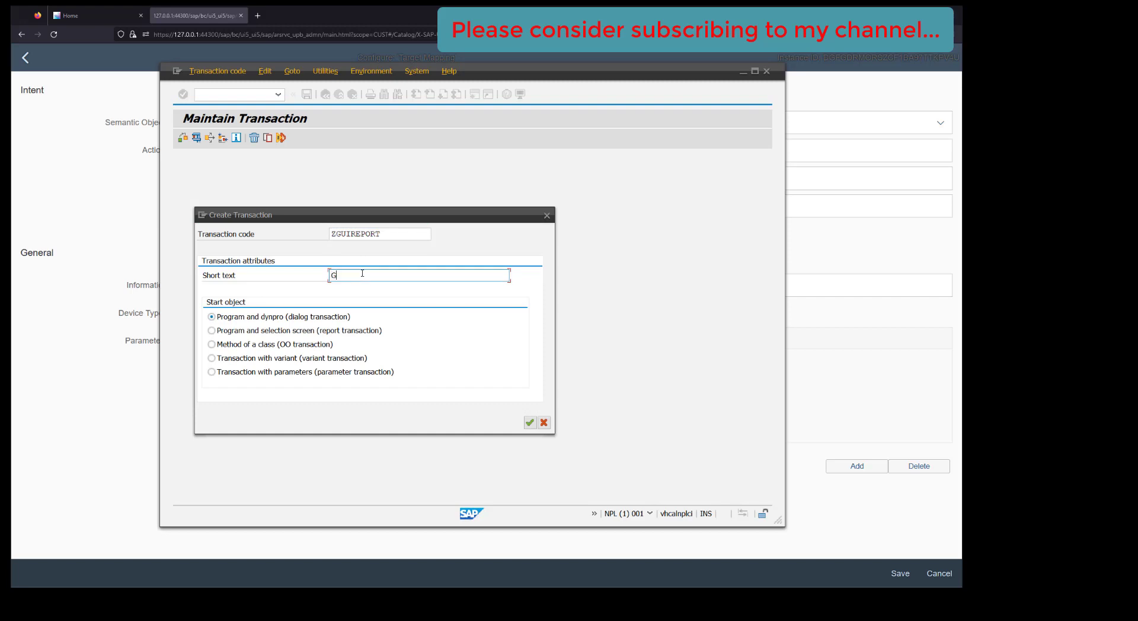
pyautogui.write('GUI Report')
pyautogui.click(235, 335)
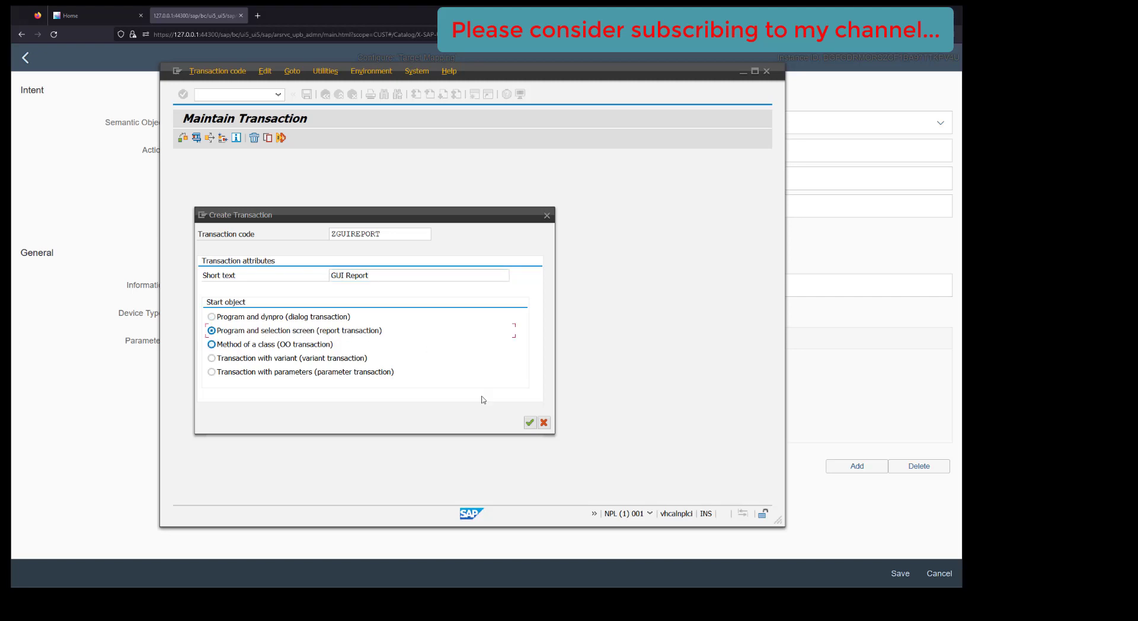
pyautogui.click(531, 422)
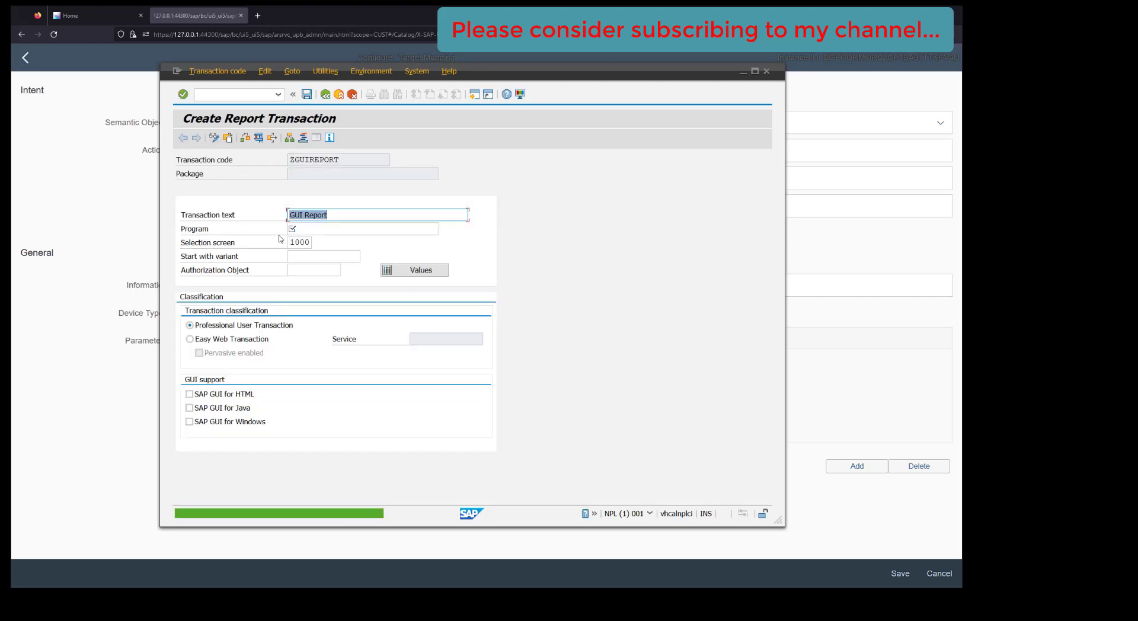
# - Set program Z_FIORI_TILE_DEMO and enable SAP GUI for HTML, Java and Windows
pyautogui.click(334, 231)
pyautogui.write('Z_FIORI_TILE_DEMO')
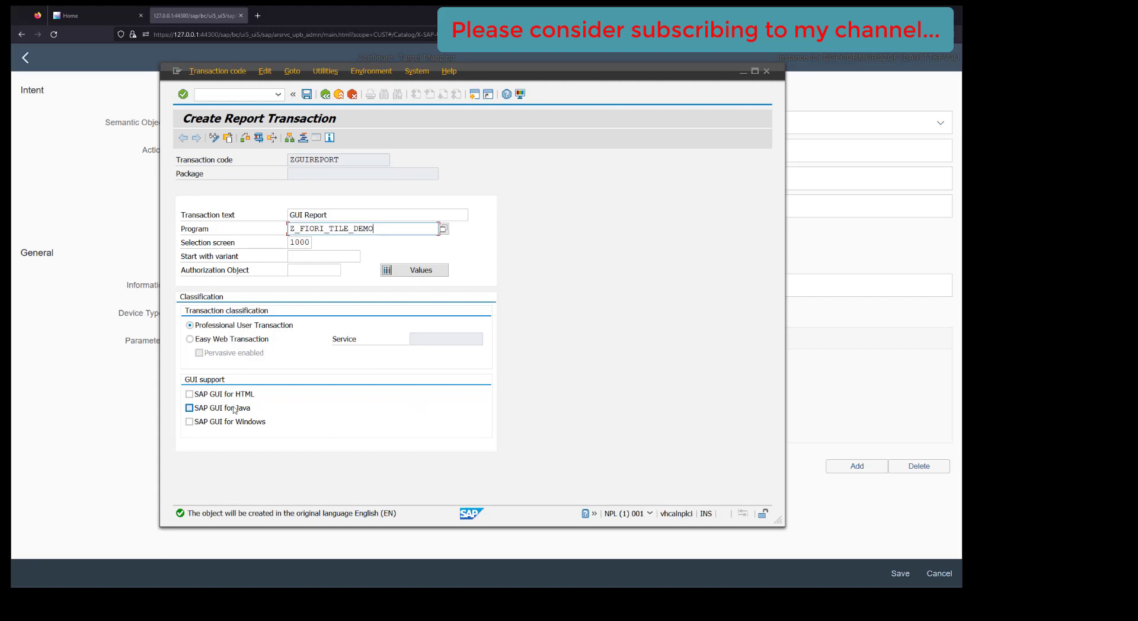
pyautogui.click(190, 394)
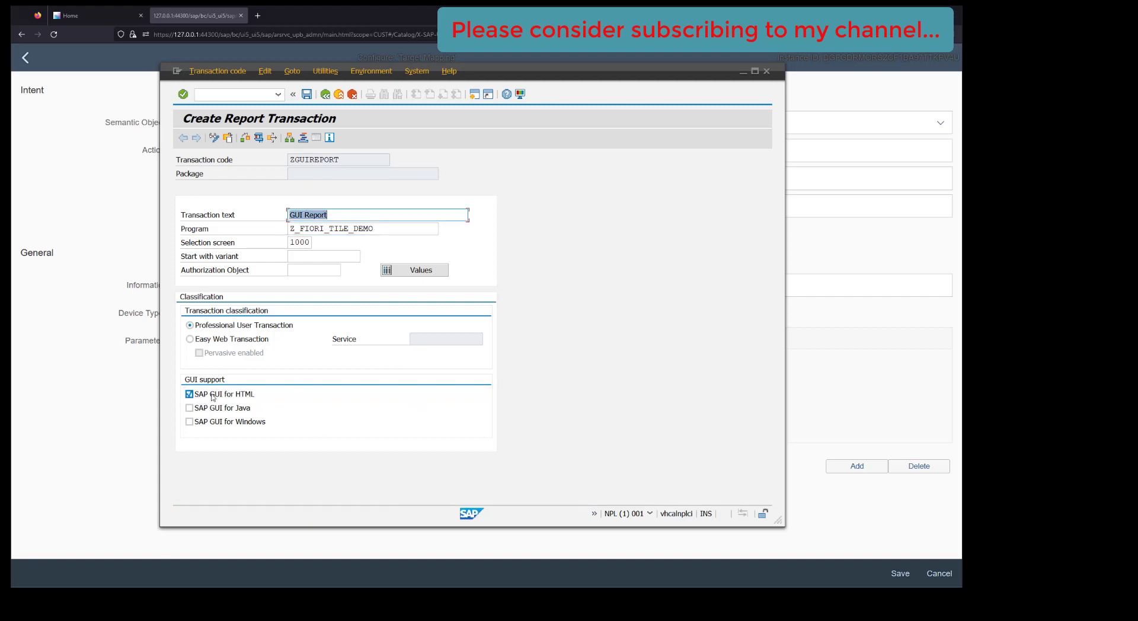
pyautogui.click(191, 408)
pyautogui.click(190, 422)
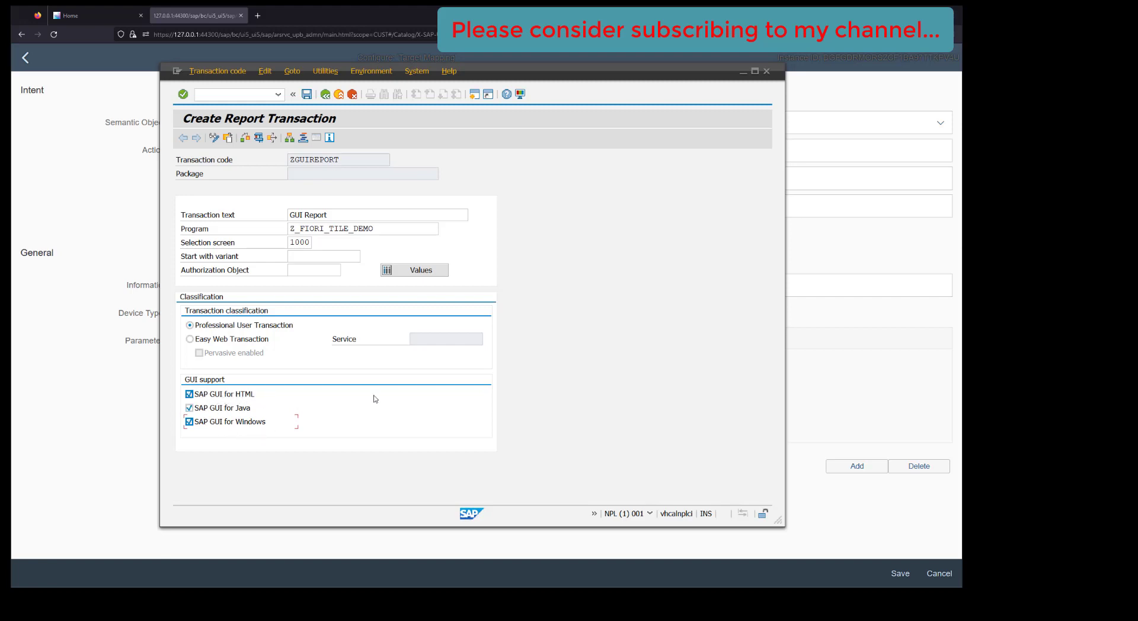
# - Save ZGUIREPORT as a local object, test-run it, then copy its transaction code
pyautogui.click(306, 95)
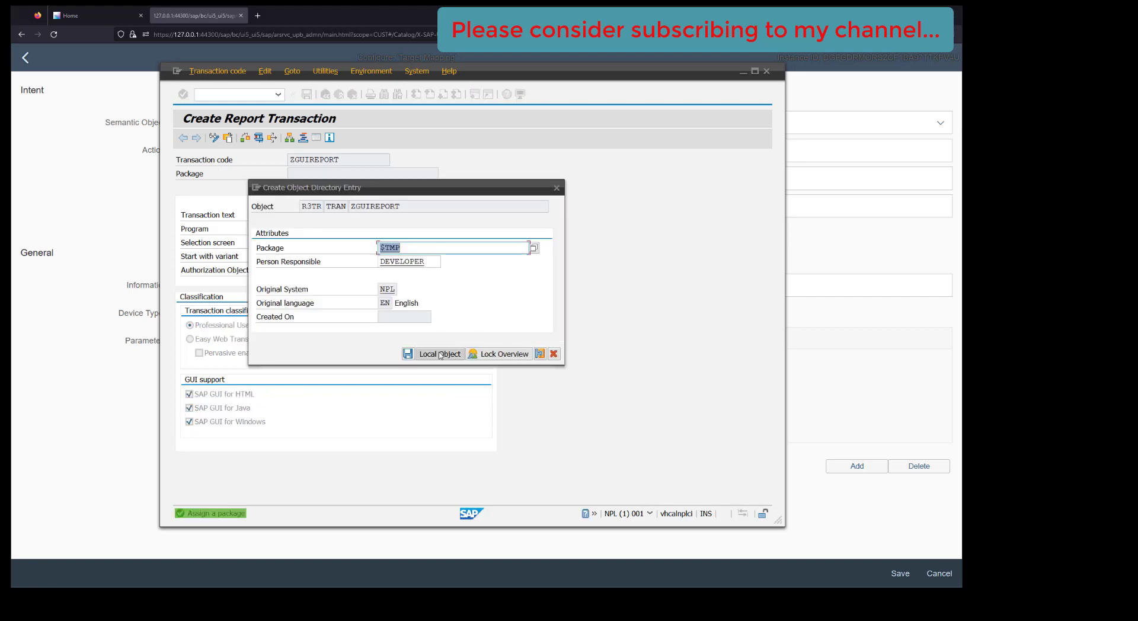
pyautogui.click(440, 354)
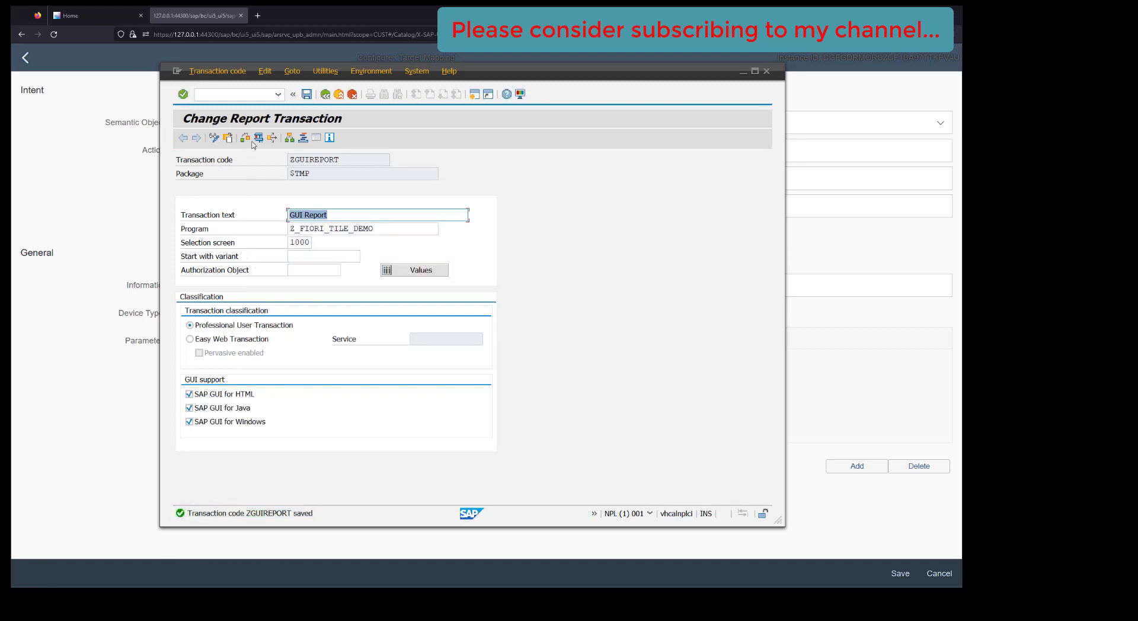
pyautogui.click(257, 139)
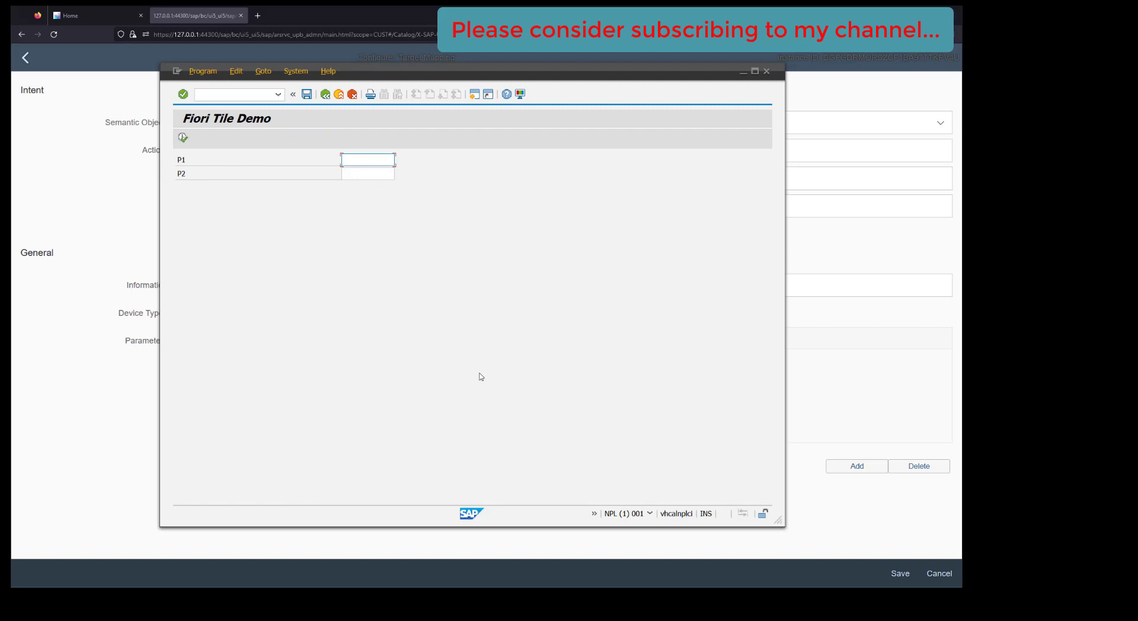
pyautogui.click(325, 94)
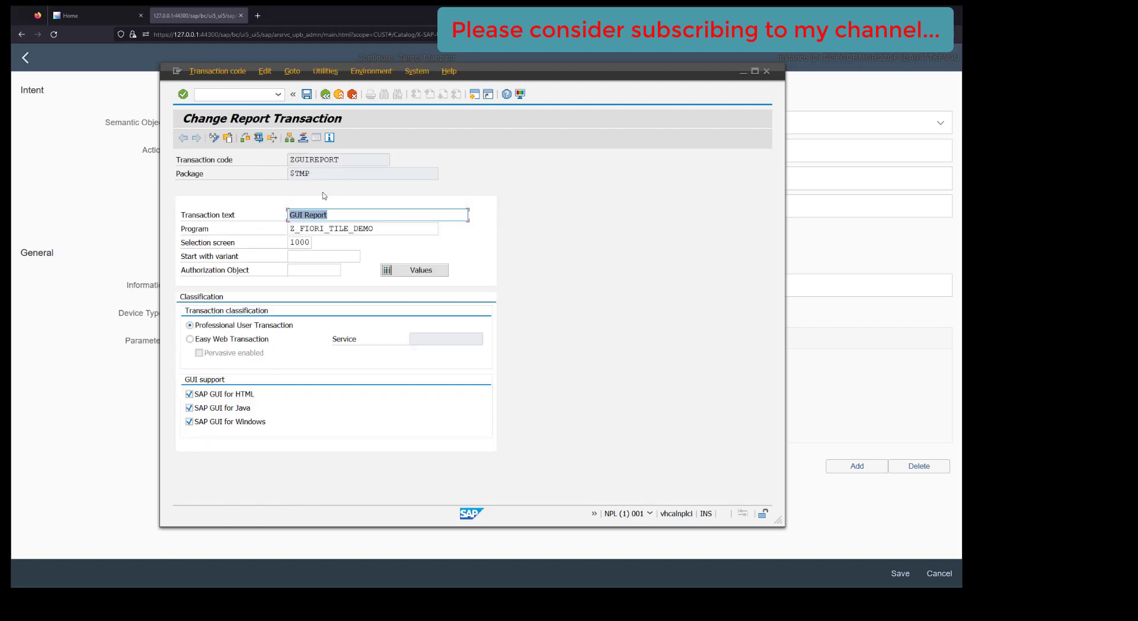
pyautogui.doubleClick(341, 160)
pyautogui.hotkey('ctrl', 'c')
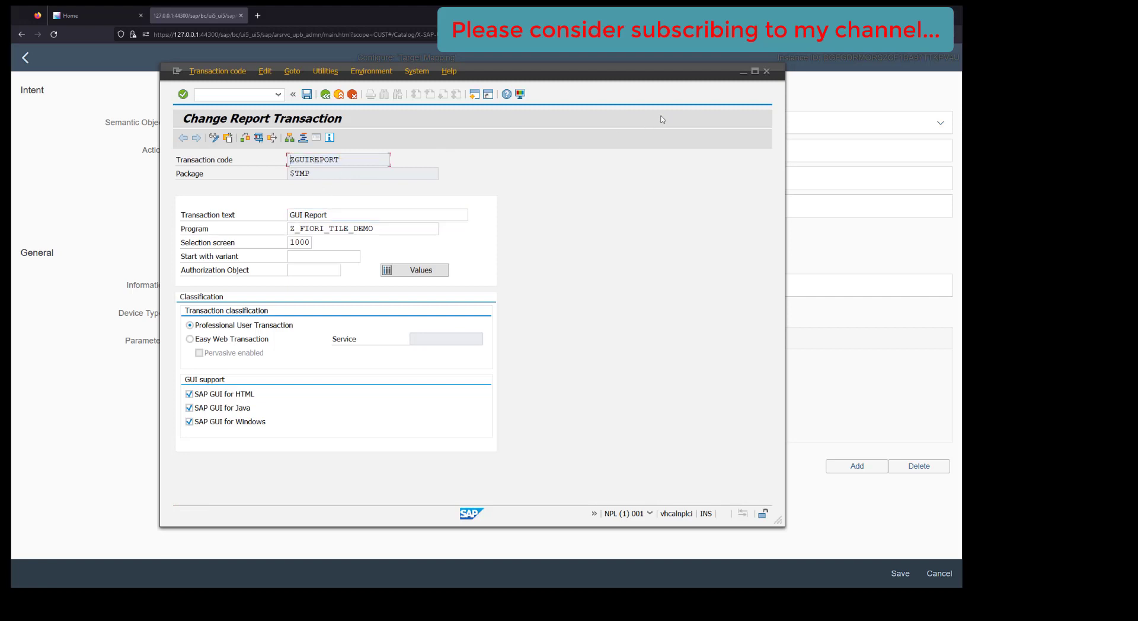
# - Set the mapping's transaction to ZGUIREPORT and title to 'GUI Transaction', then save
pyautogui.click(743, 71)
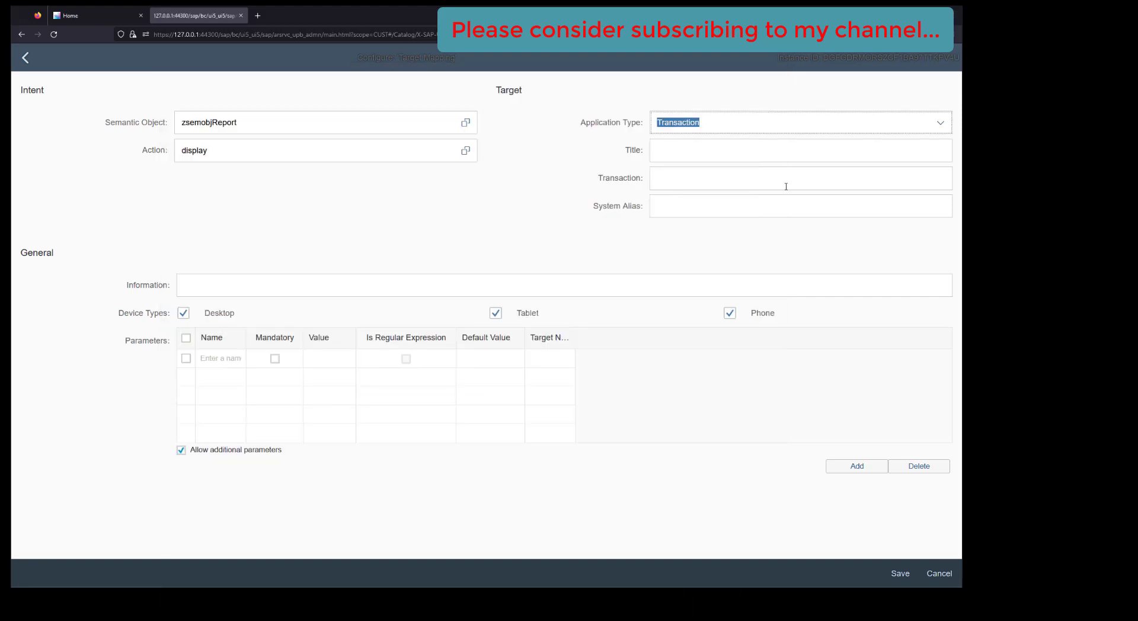
pyautogui.click(703, 179)
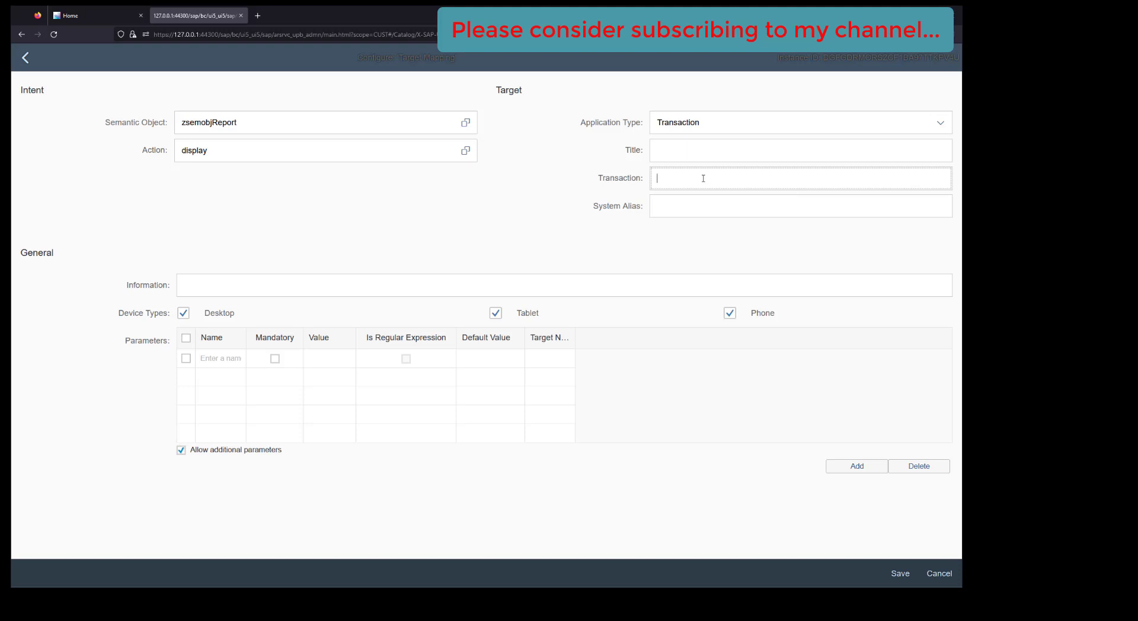
pyautogui.hotkey('ctrl', 'v')
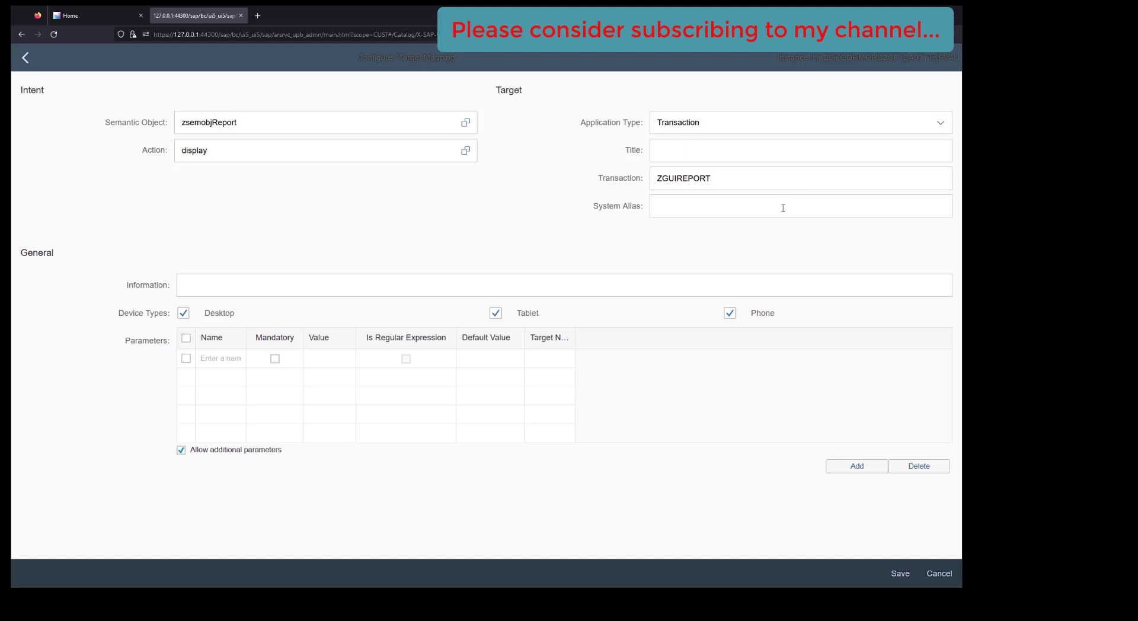
pyautogui.click(725, 148)
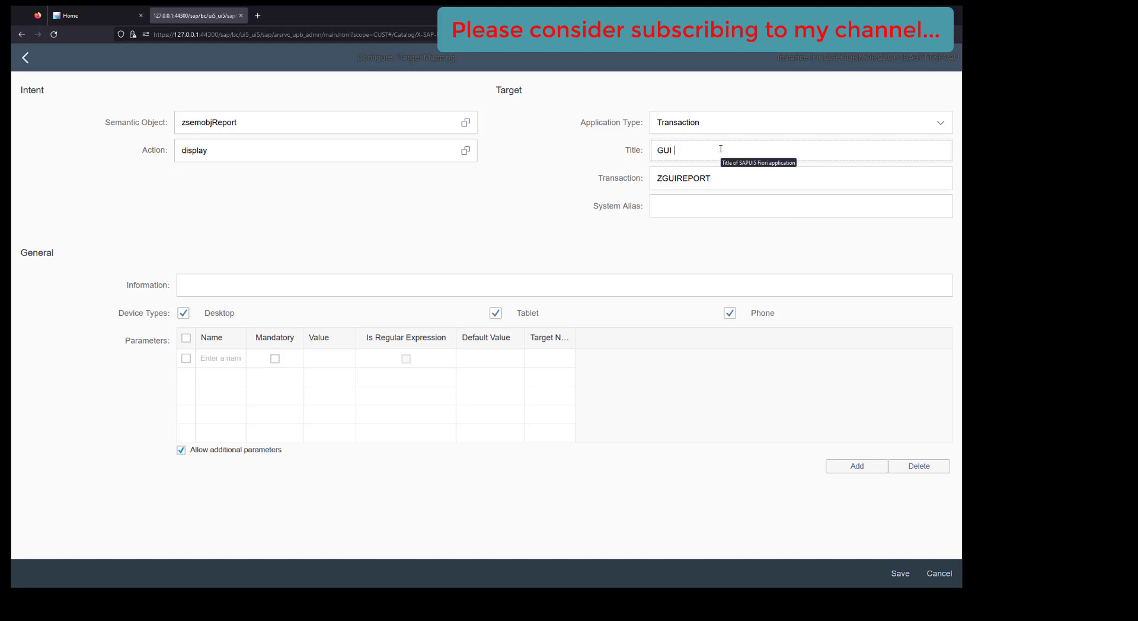
pyautogui.write('GUI Transaction')
pyautogui.click(705, 237)
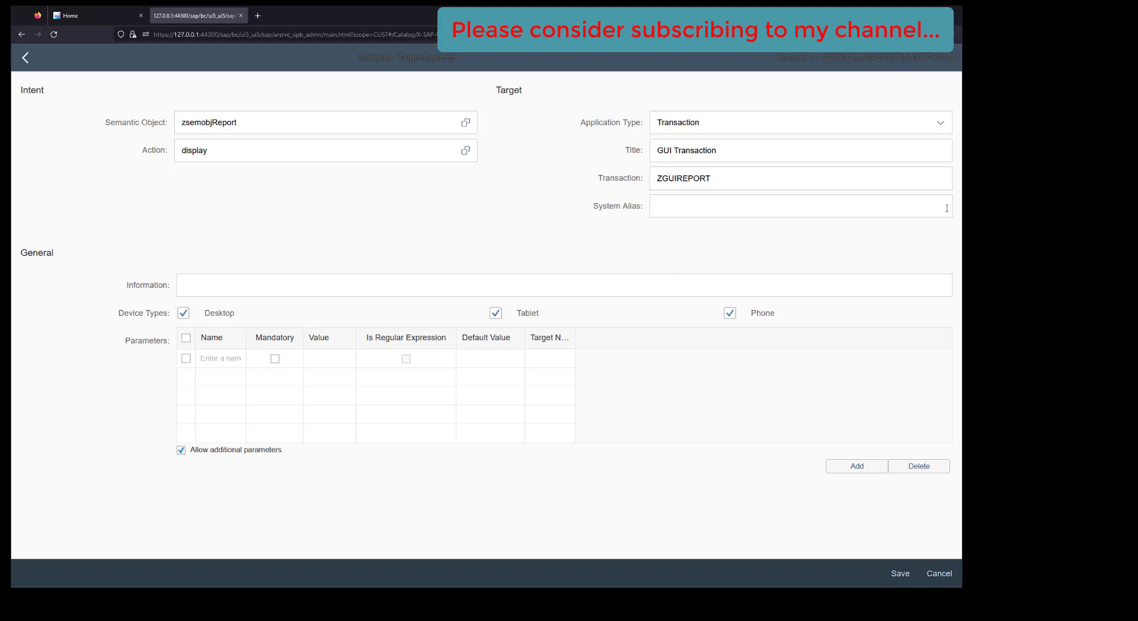
pyautogui.click(939, 574)
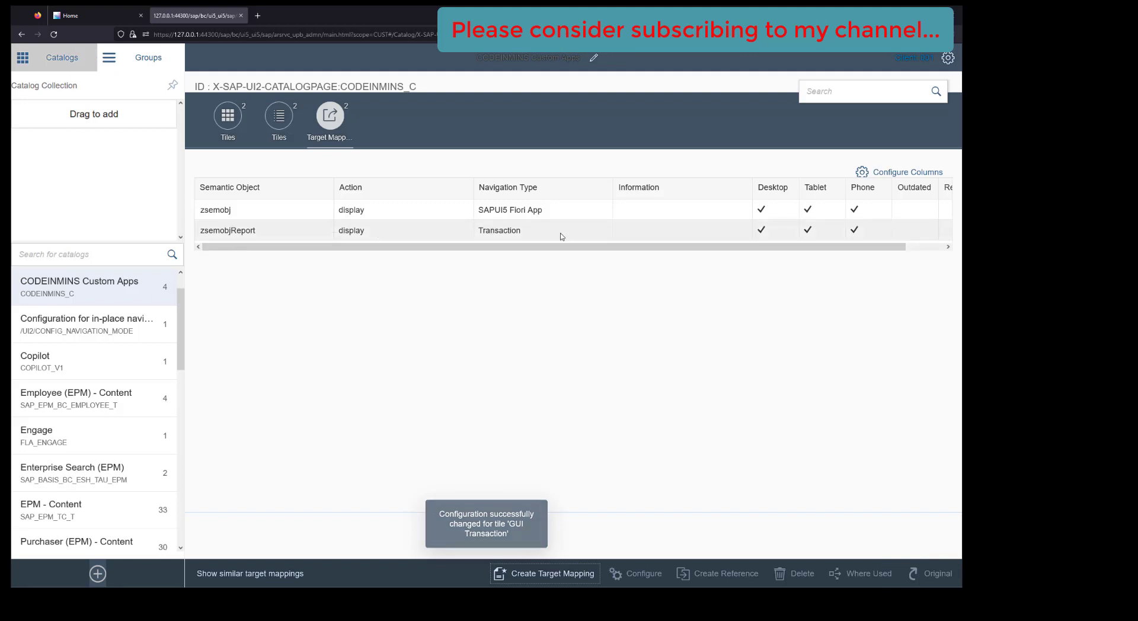
# - Reopen the zsemobjReport mapping's configuration and save it again
pyautogui.click(418, 238)
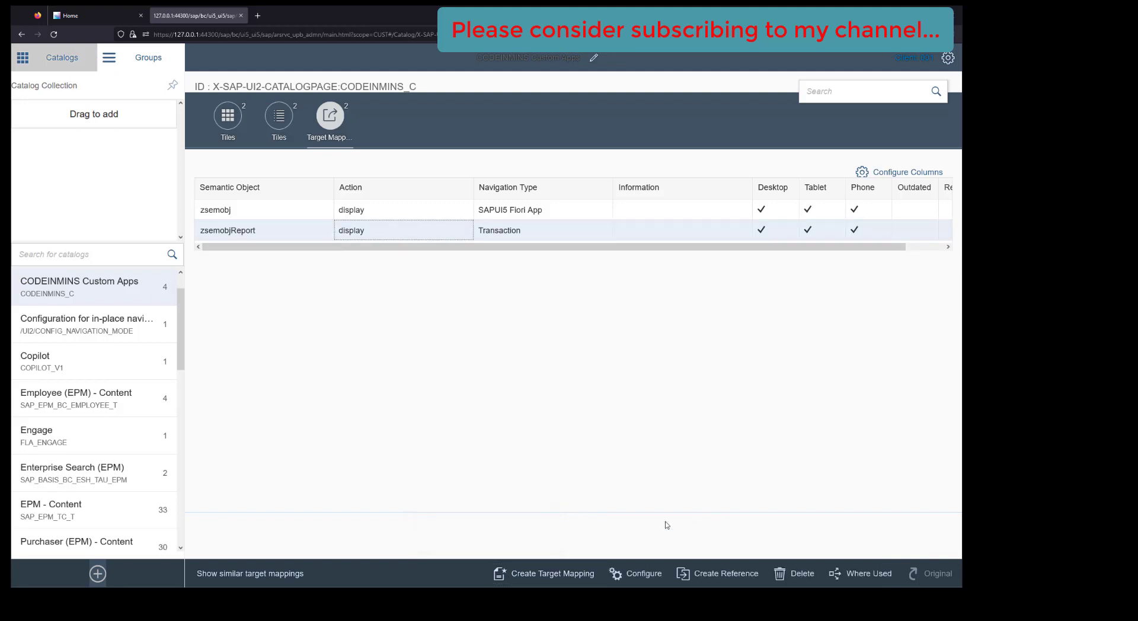
pyautogui.click(629, 575)
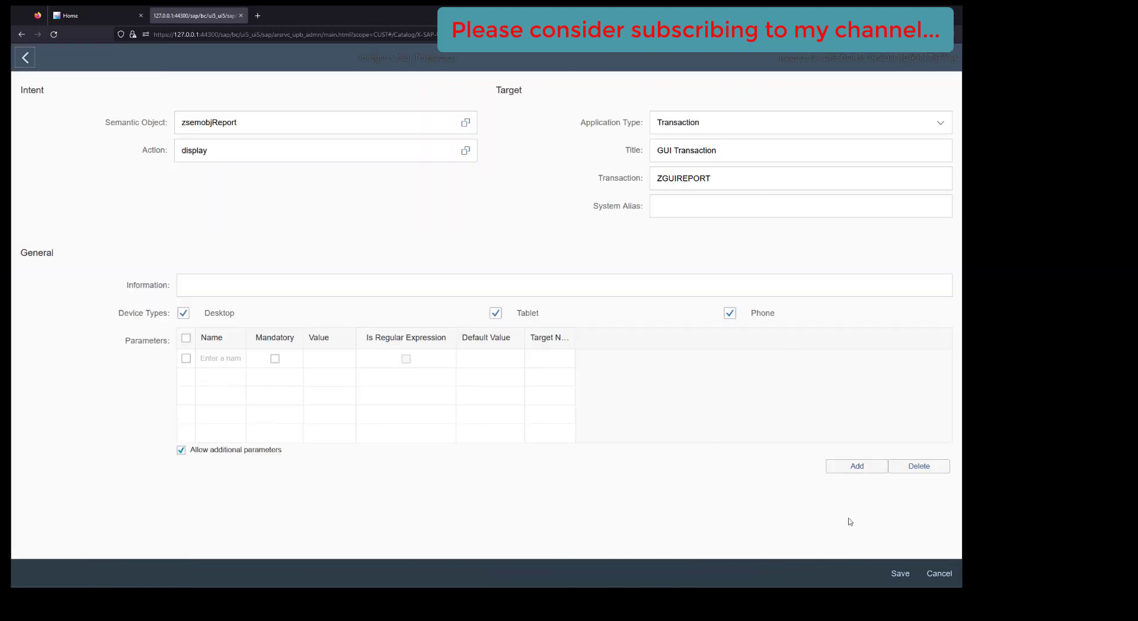
pyautogui.click(901, 574)
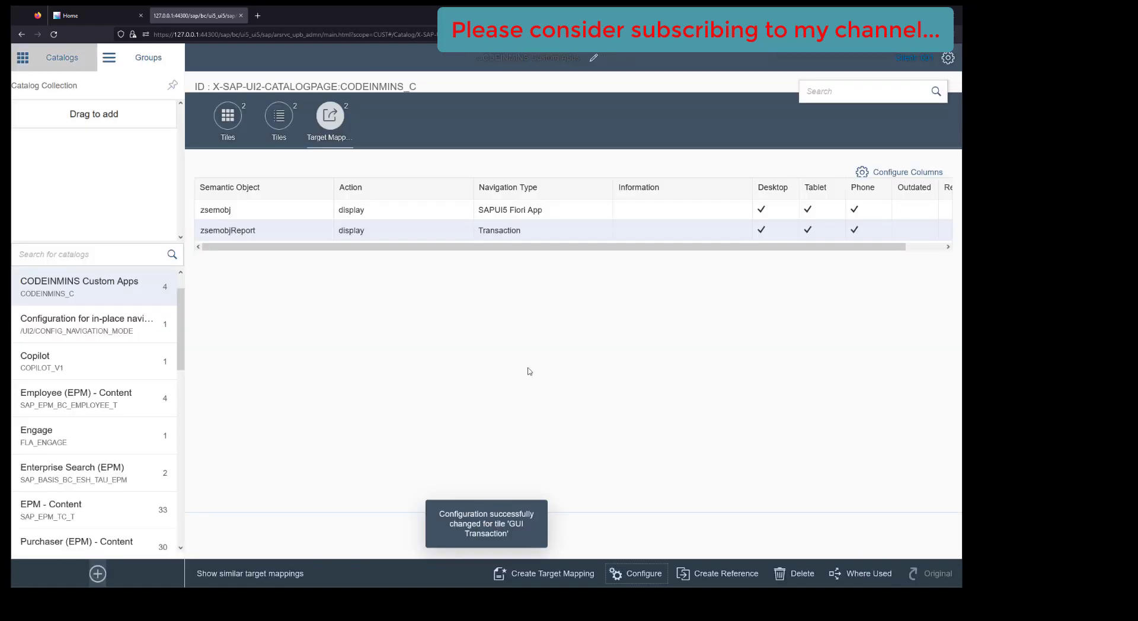
# - Add the GUI Transaction tile from the CODEINMINS Custom Apps catalog to group CODEINMINS_G
pyautogui.click(147, 57)
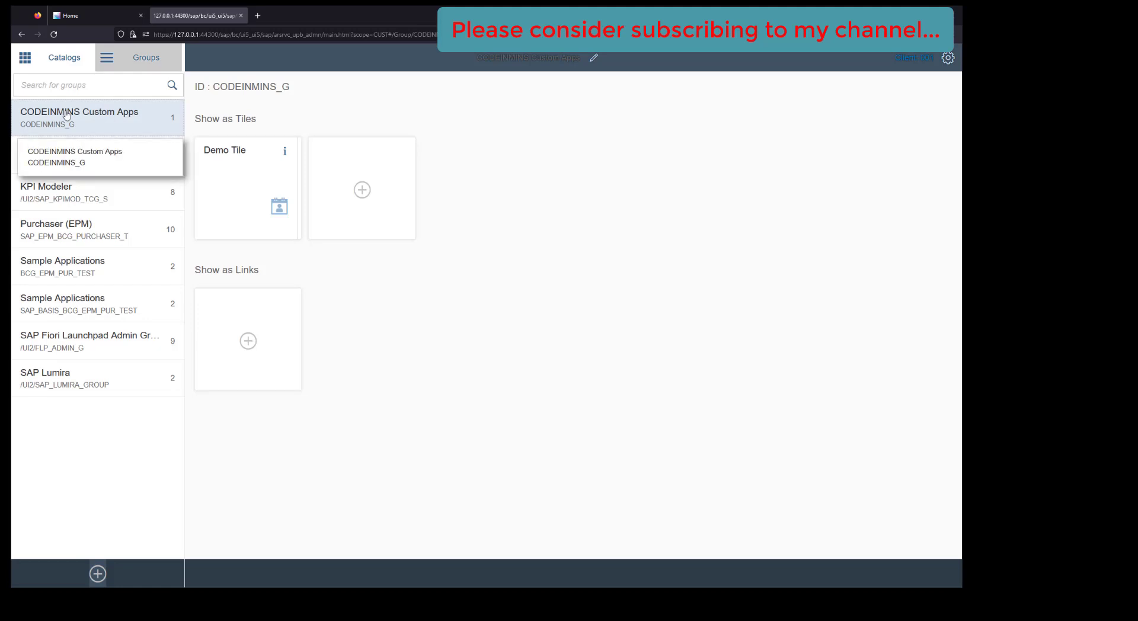
pyautogui.click(363, 191)
pyautogui.click(157, 114)
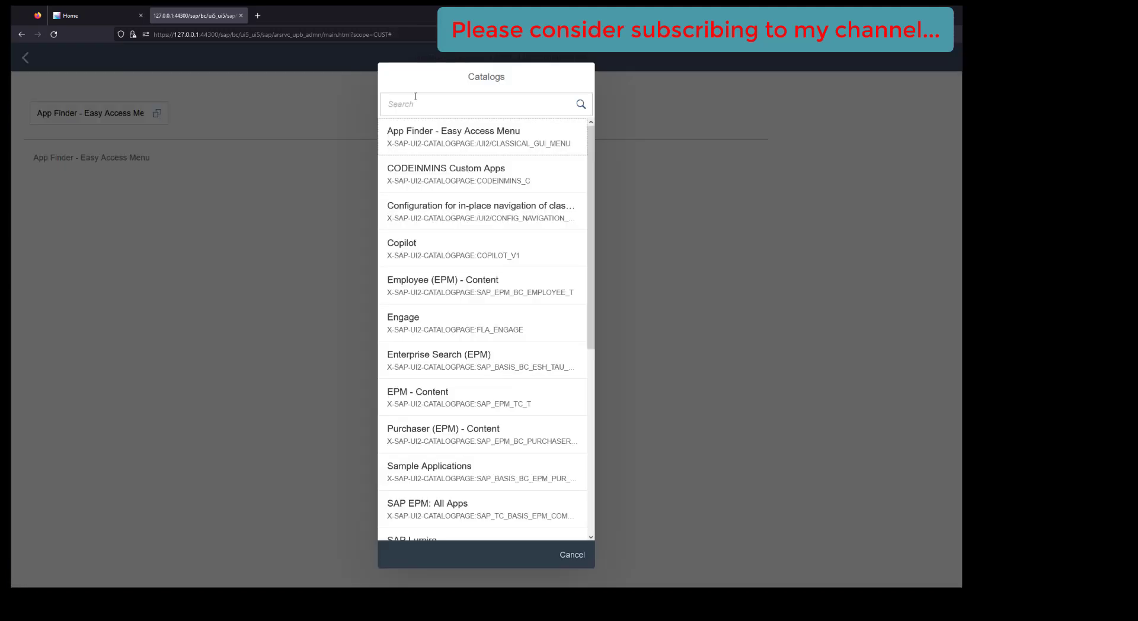
pyautogui.click(483, 106)
pyautogui.click(484, 105)
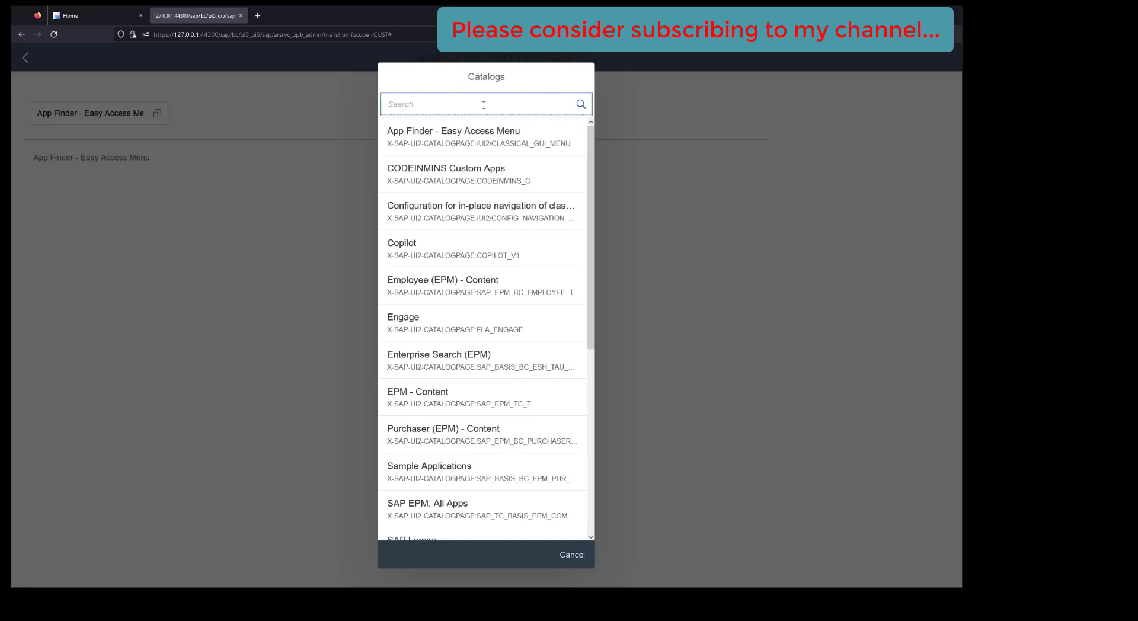
pyautogui.write('codeinm')
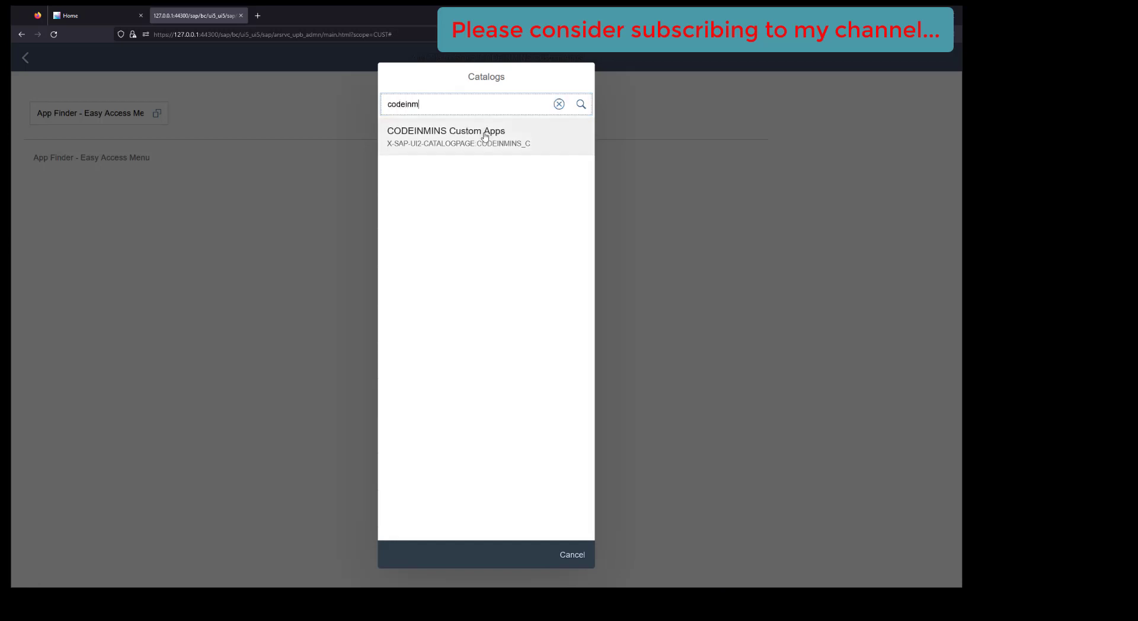
pyautogui.click(483, 138)
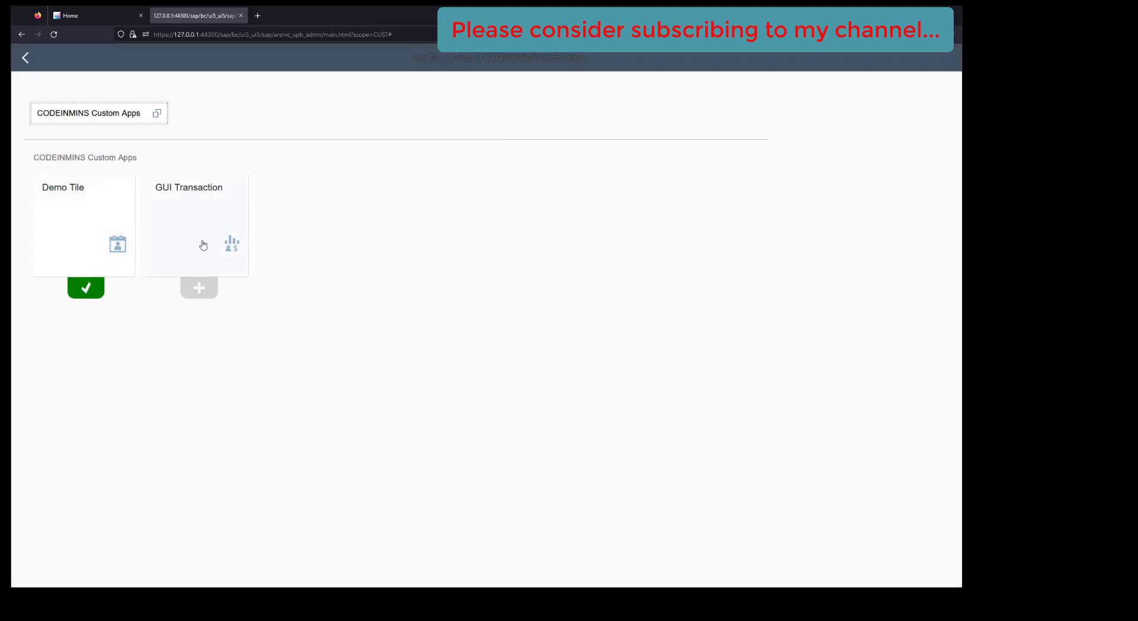
pyautogui.click(199, 291)
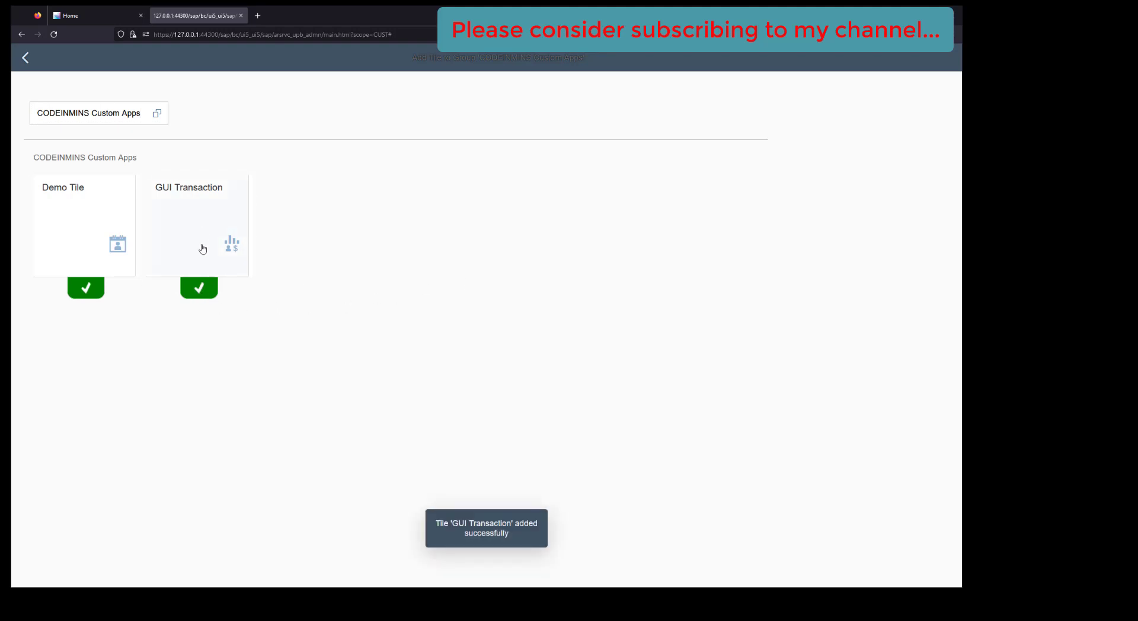
pyautogui.click(24, 59)
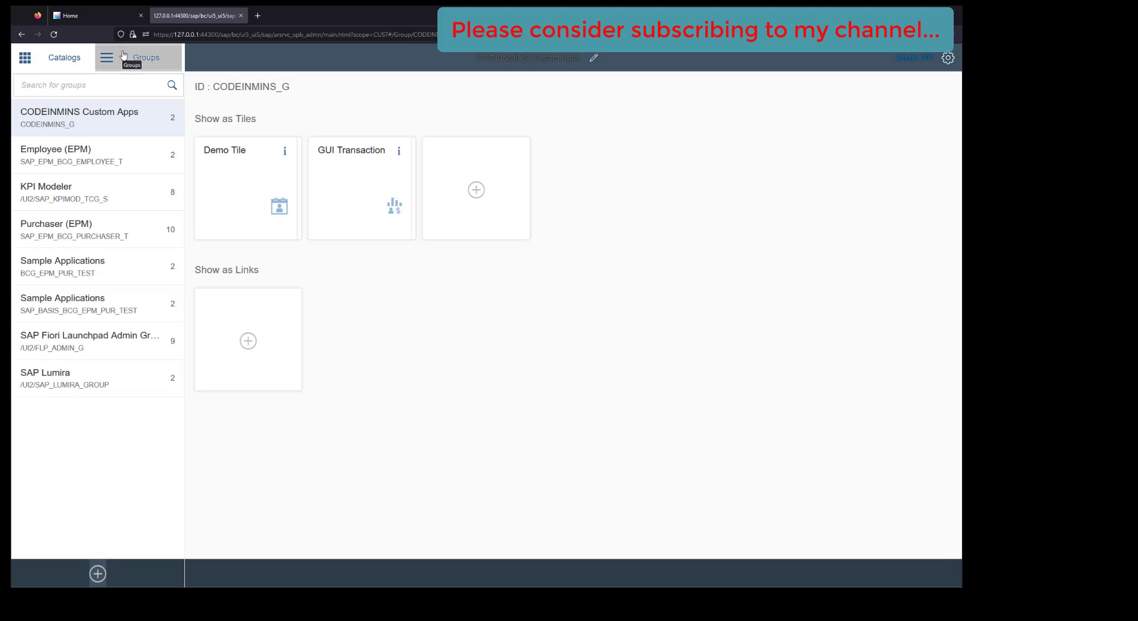
# - Reload the launchpad home page and launch the new GUI Transaction tile from CODEINMINS Custom Apps
pyautogui.click(91, 19)
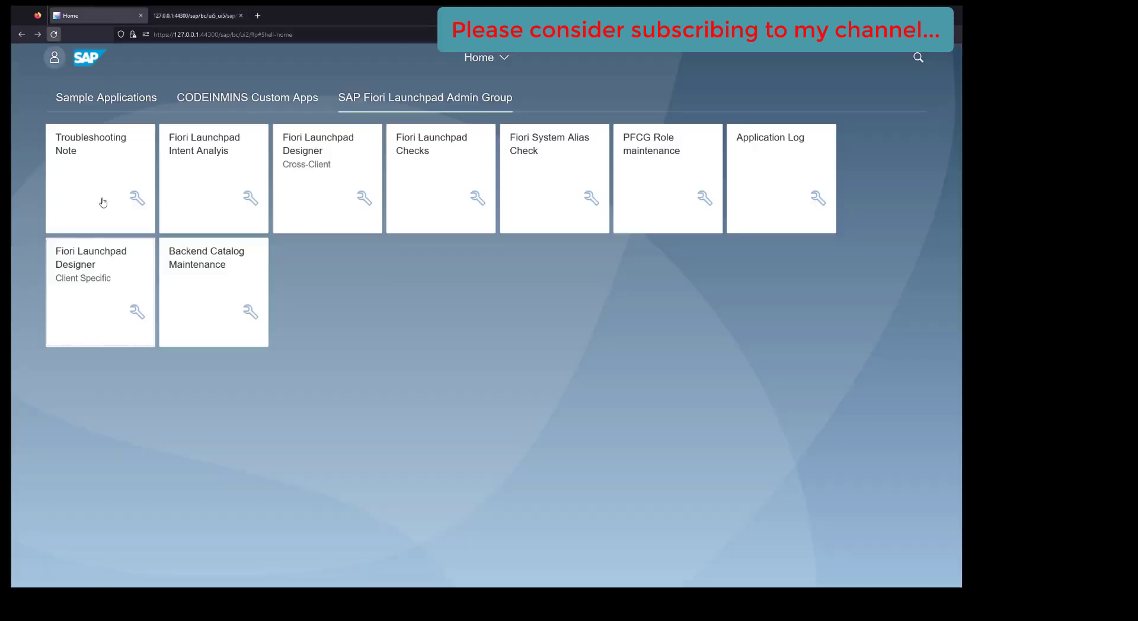
pyautogui.click(239, 97)
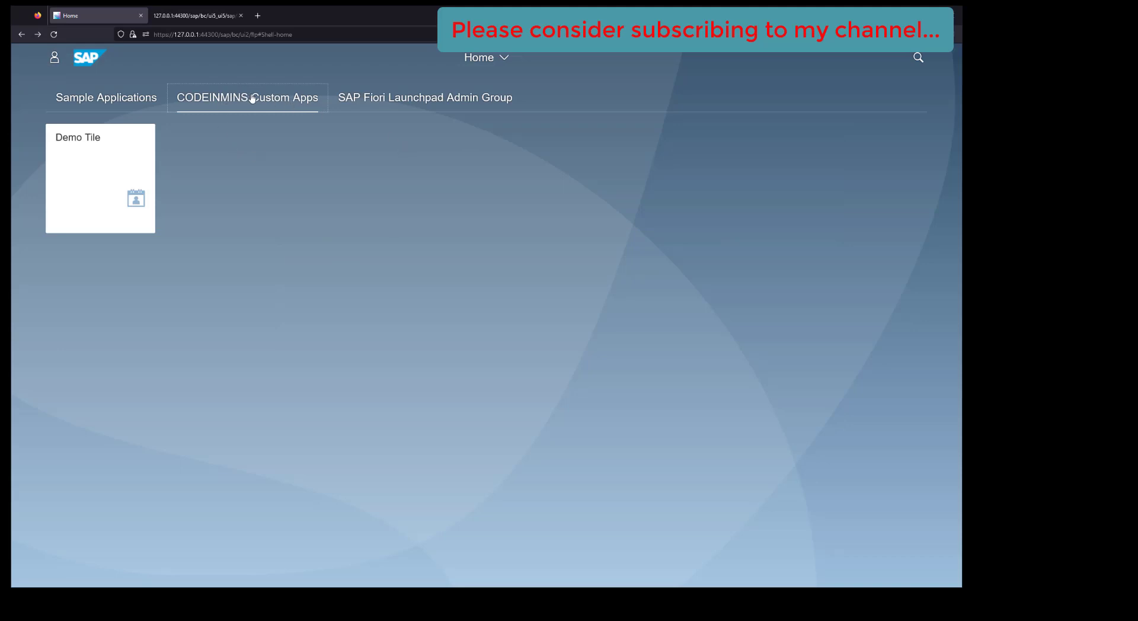
pyautogui.click(54, 35)
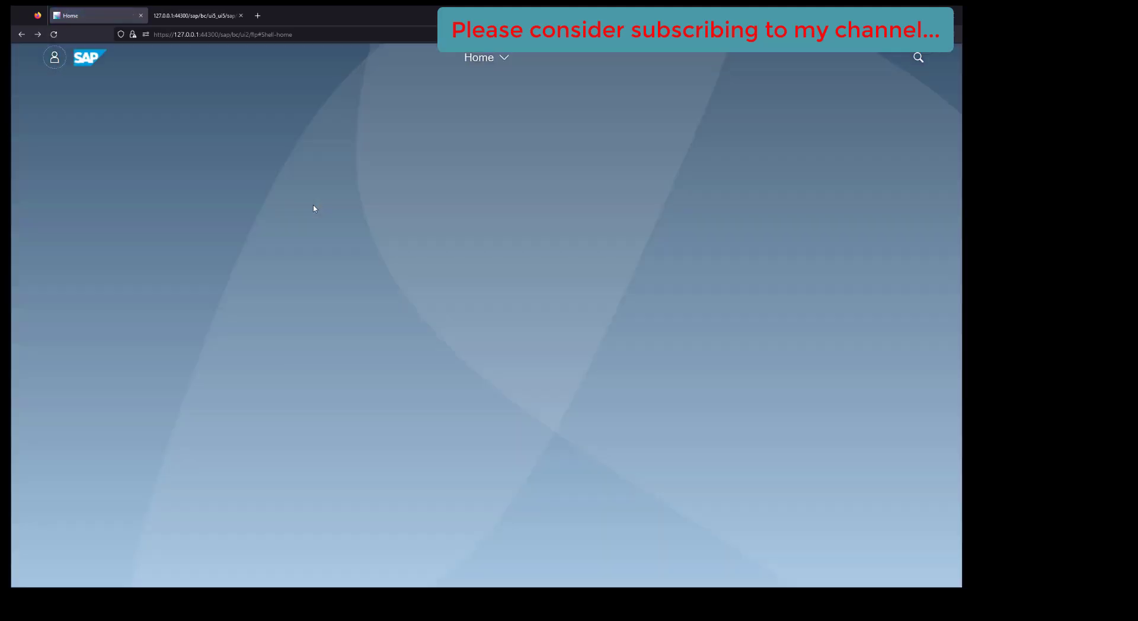
pyautogui.click(294, 109)
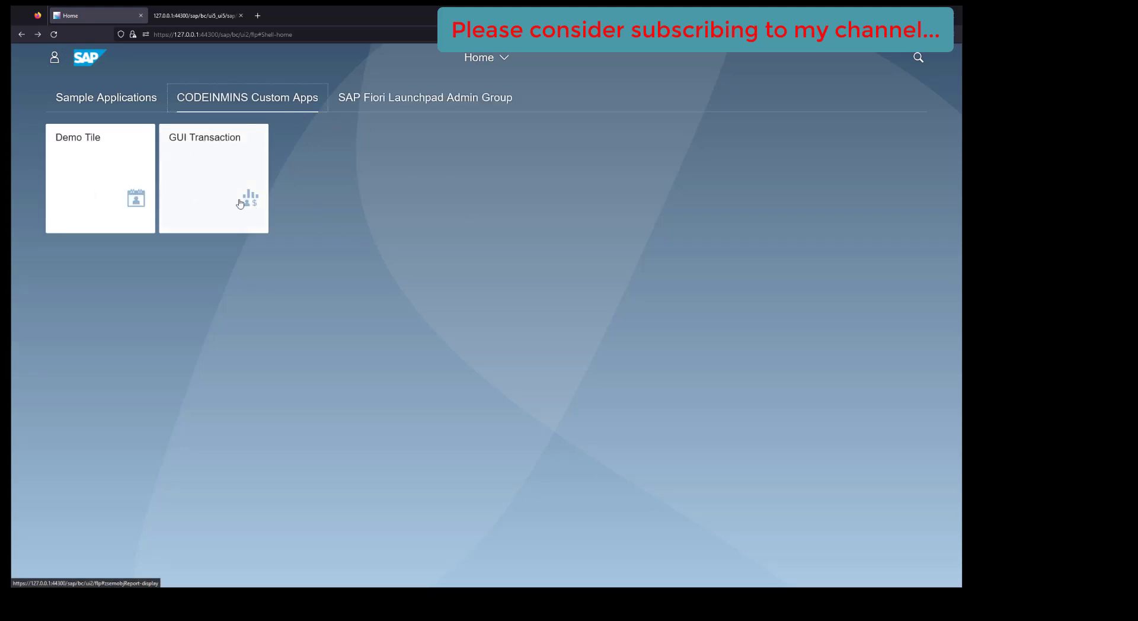
pyautogui.click(204, 178)
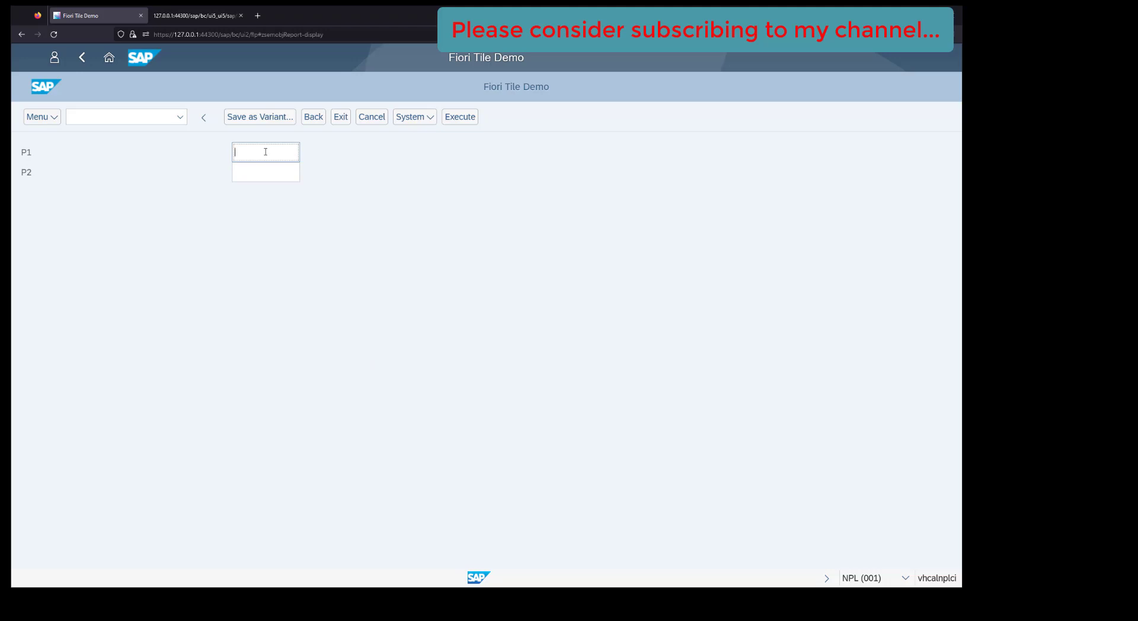
# - Execute the Fiori Tile Demo report with P1 'Please Sub' and P2 'Codeinmins'
pyautogui.write('ease Sub')
pyautogui.press('Tab')
pyautogui.write('Codeinmins')
pyautogui.click(459, 120)
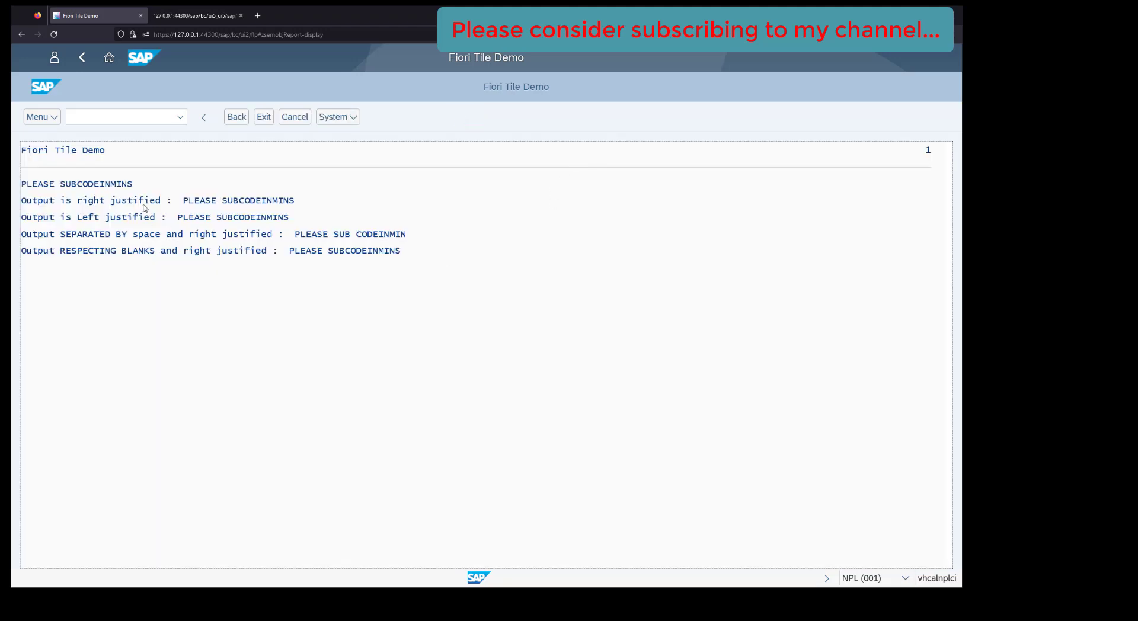